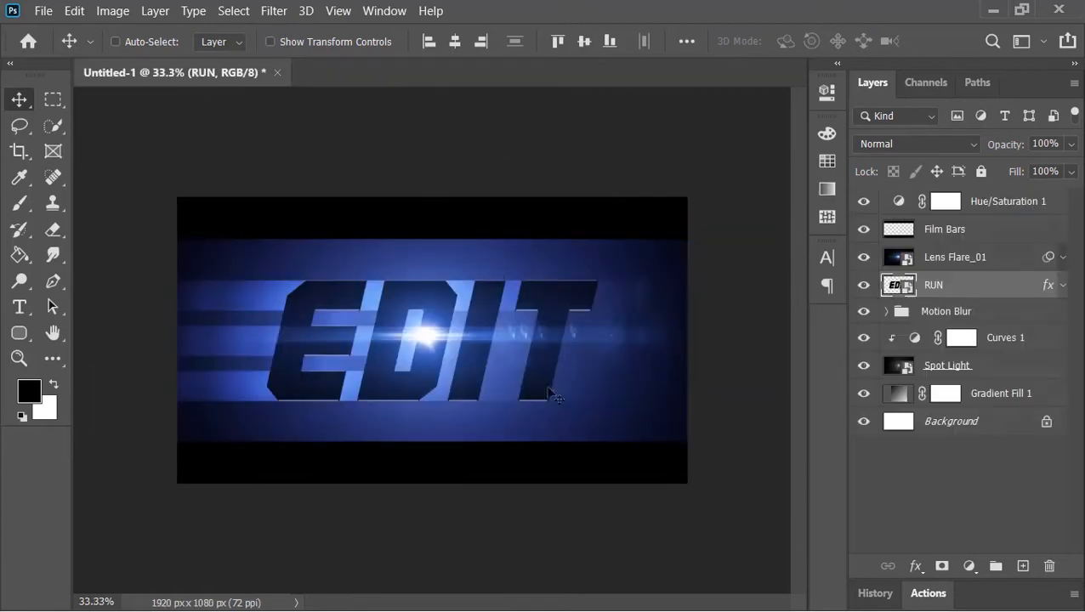
{"action": "left_click", "coordinate": [898, 202]}
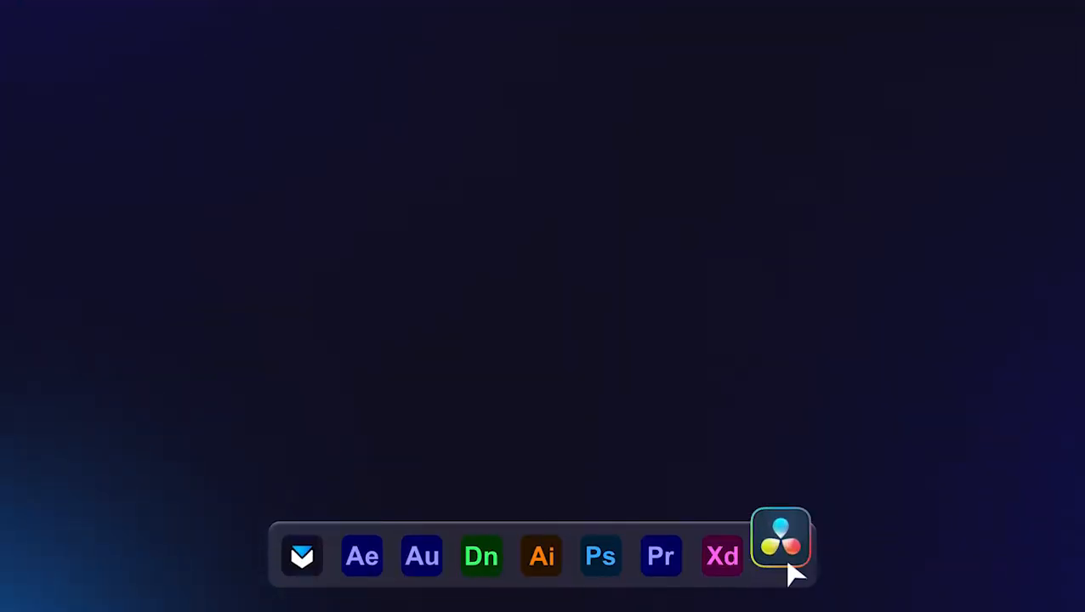
Step: Open Photoshop and create a new 1920 × 1080 px document at 72 ppi
{"action": "left_click", "coordinate": [600, 544]}
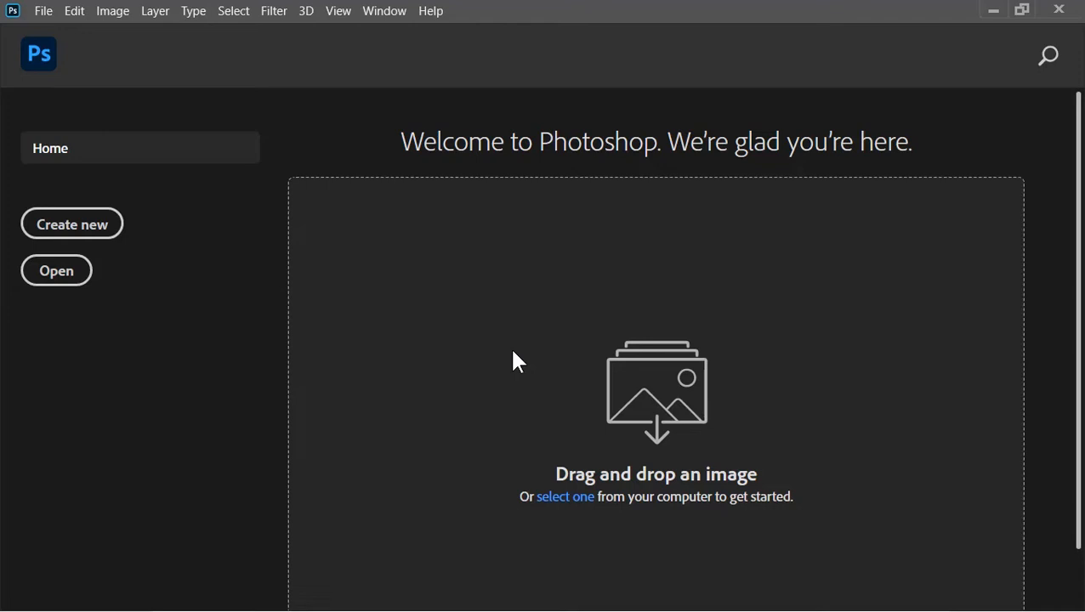
{"action": "left_click", "coordinate": [96, 238]}
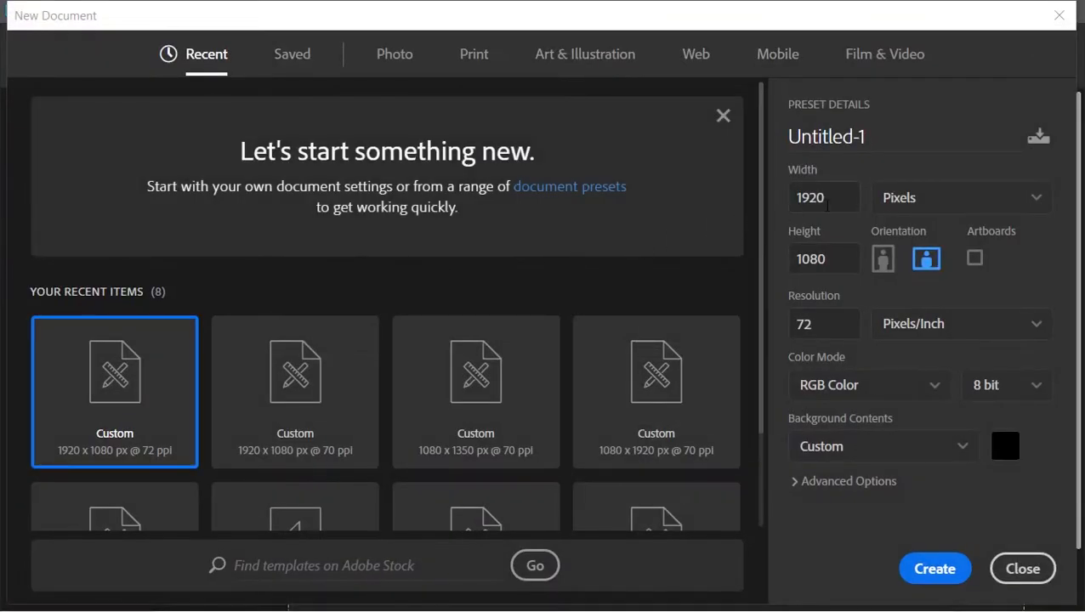
{"action": "left_click", "coordinate": [821, 198]}
{"action": "left_click", "coordinate": [832, 260]}
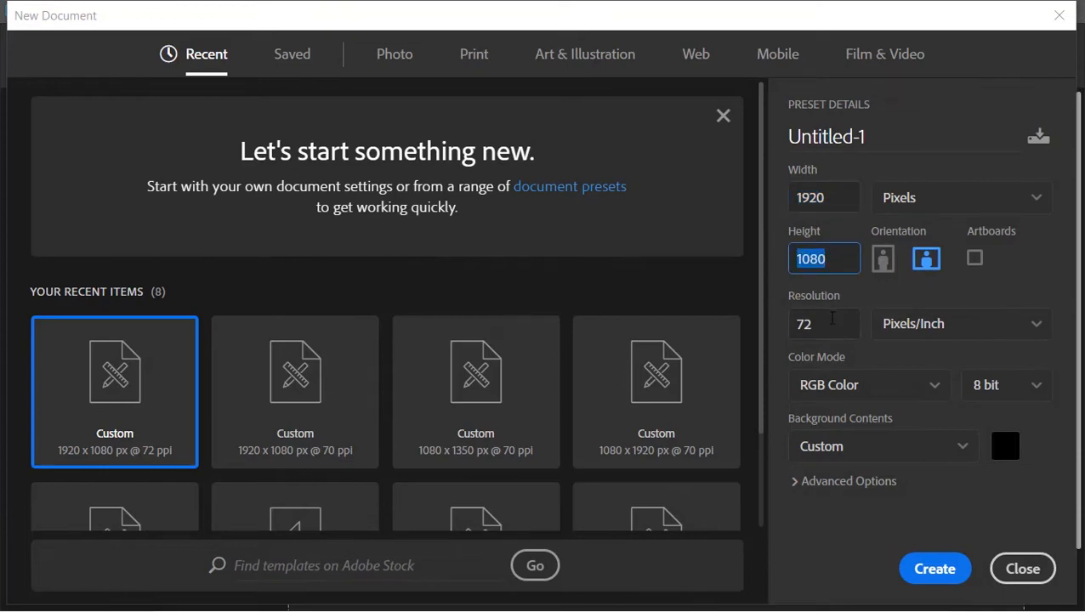
{"action": "left_click", "coordinate": [833, 321]}
{"action": "left_click", "coordinate": [932, 569]}
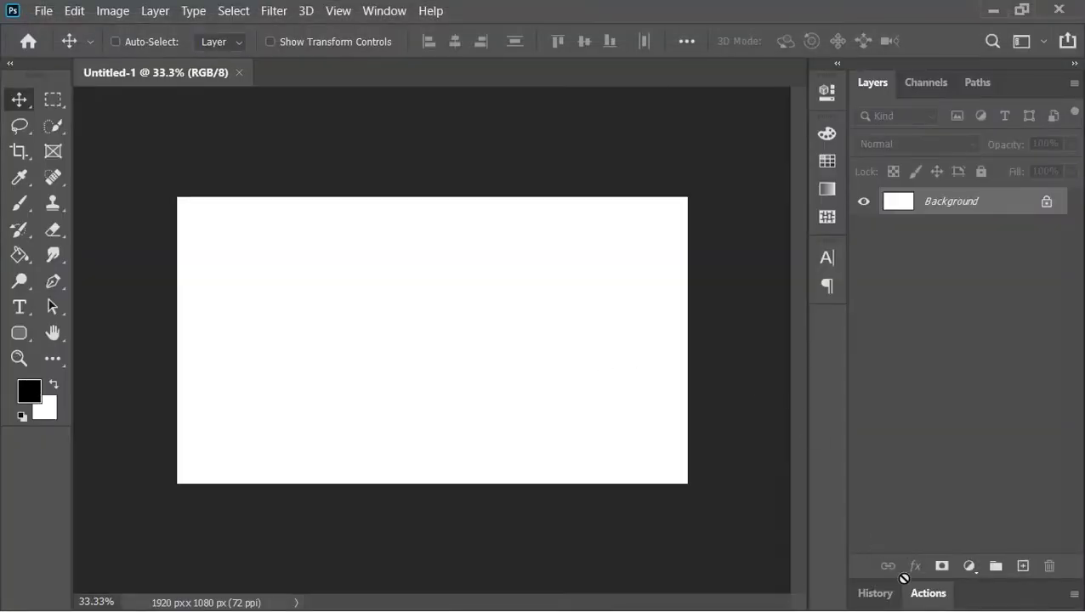
Step: Add a Gradient Fill layer and open the Gradient Editor on the black-to-white basic preset
{"action": "left_click", "coordinate": [969, 567]}
{"action": "left_click", "coordinate": [968, 234]}
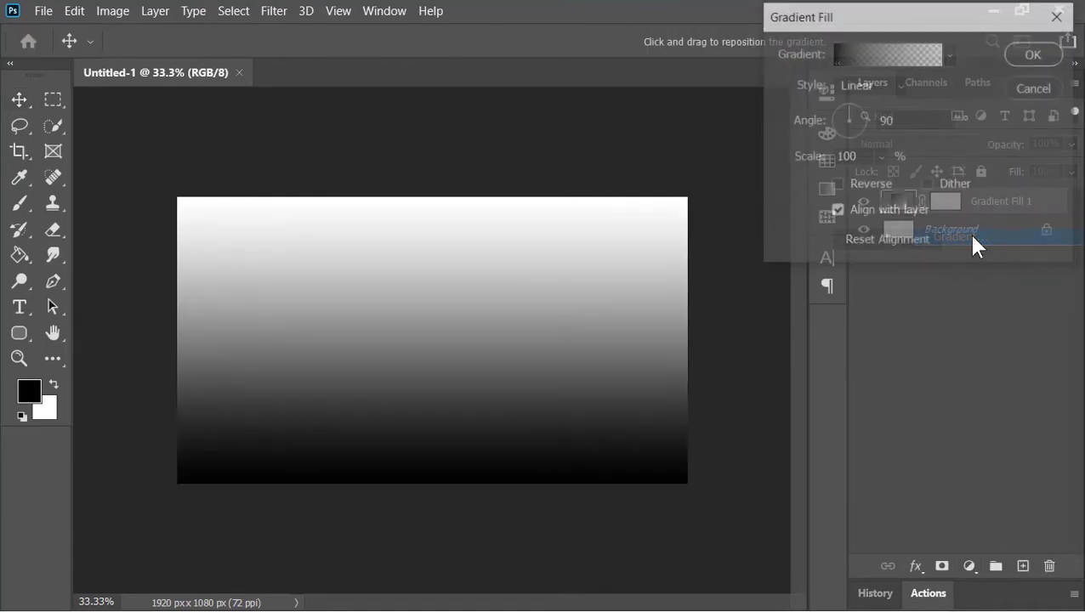
{"action": "left_click", "coordinate": [950, 53]}
{"action": "left_click", "coordinate": [810, 126]}
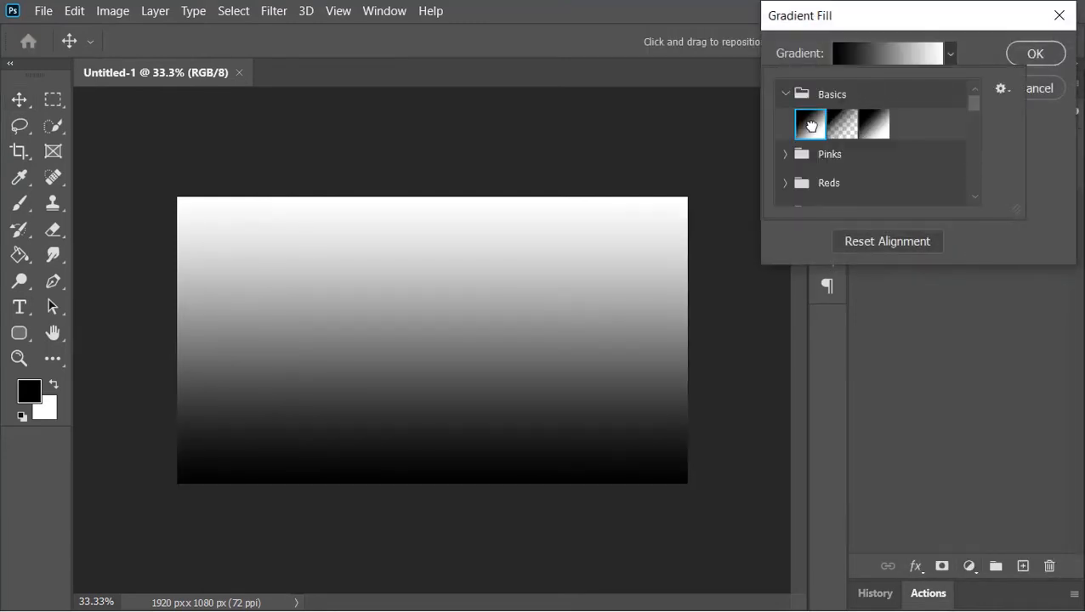
{"action": "left_click", "coordinate": [872, 49]}
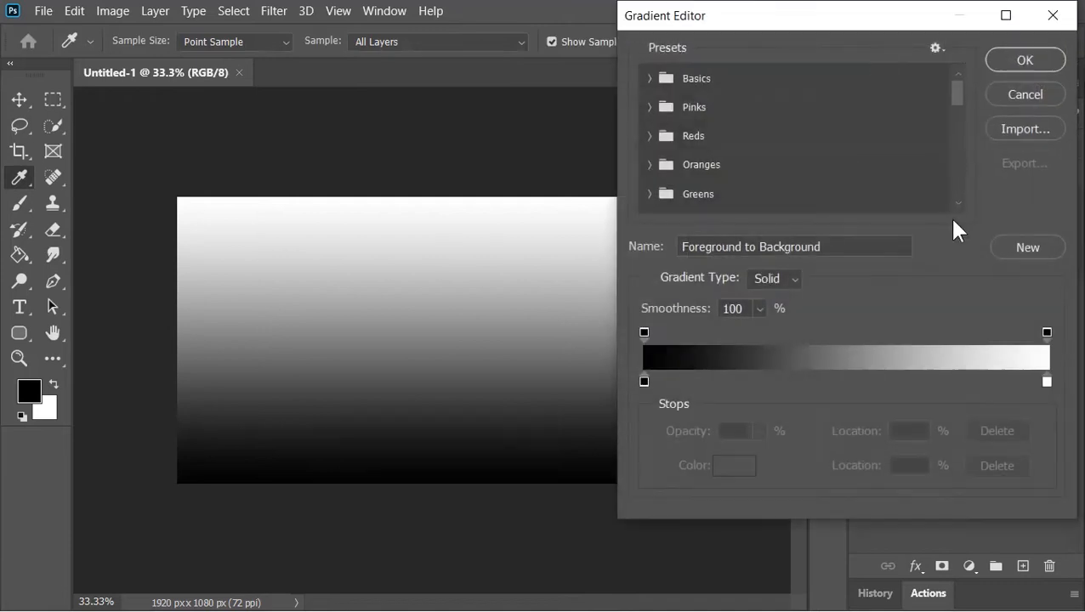
Step: Change the gradient's end color stop to dark blue and apply the edited gradient
{"action": "left_click", "coordinate": [1048, 382]}
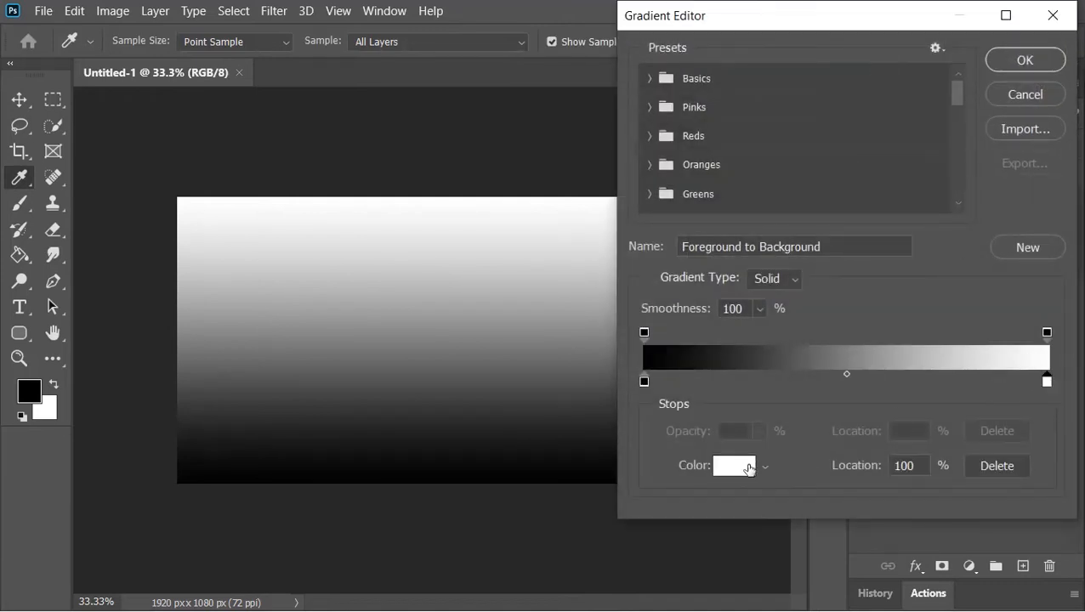
{"action": "left_click", "coordinate": [747, 467]}
{"action": "left_click", "coordinate": [828, 161]}
{"action": "left_click_drag", "start_coordinate": [770, 223], "coordinate": [753, 226]}
{"action": "left_click", "coordinate": [1001, 52]}
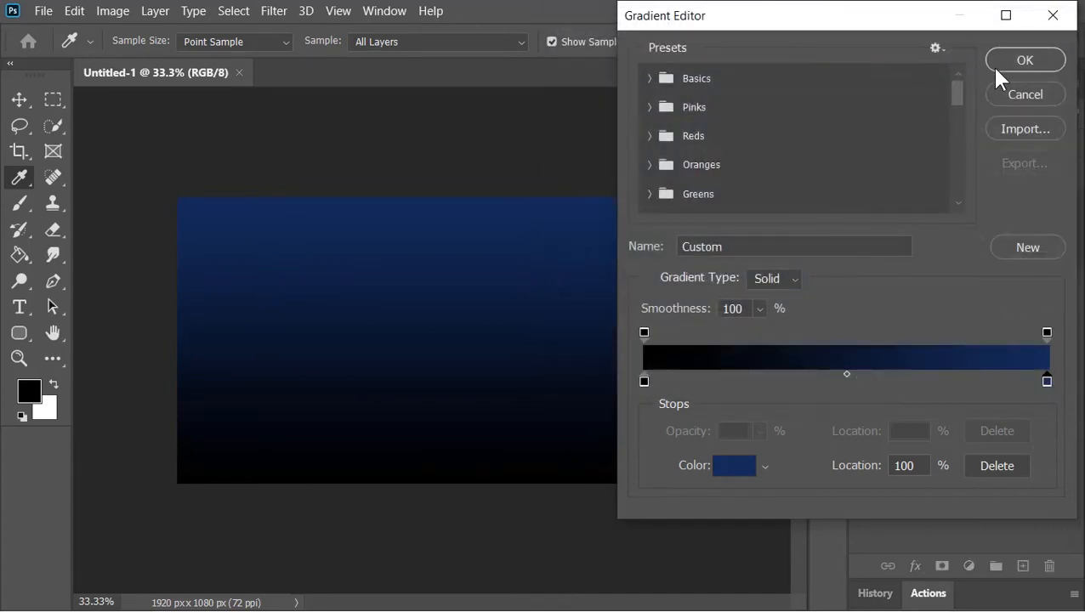
{"action": "left_click", "coordinate": [1017, 59]}
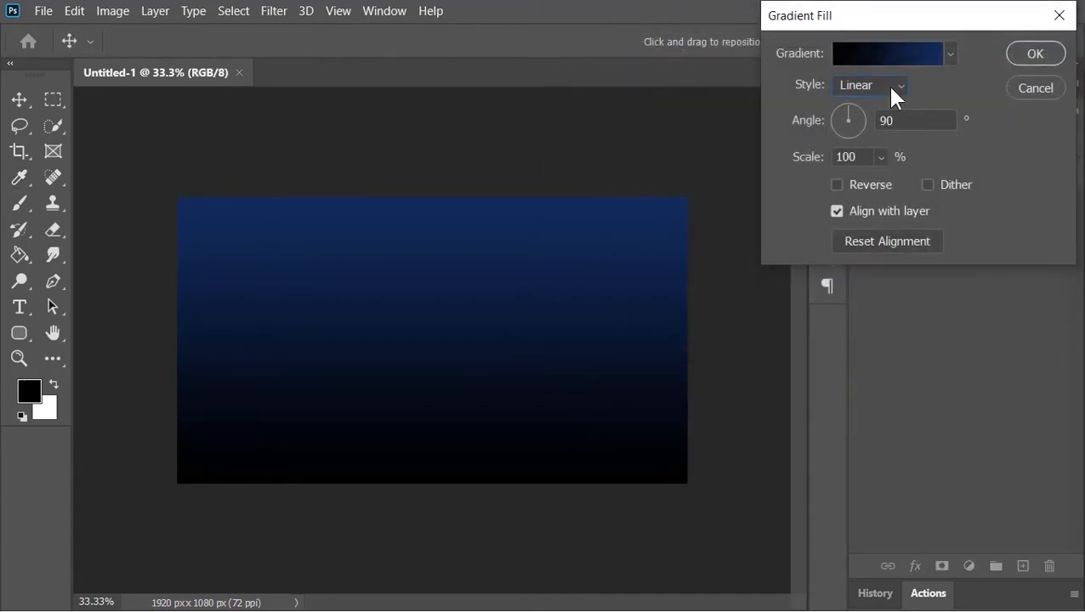
Step: Set the gradient fill to Radial style at 270% scale with Reverse and Dither enabled
{"action": "left_click", "coordinate": [889, 87]}
{"action": "left_click", "coordinate": [893, 121]}
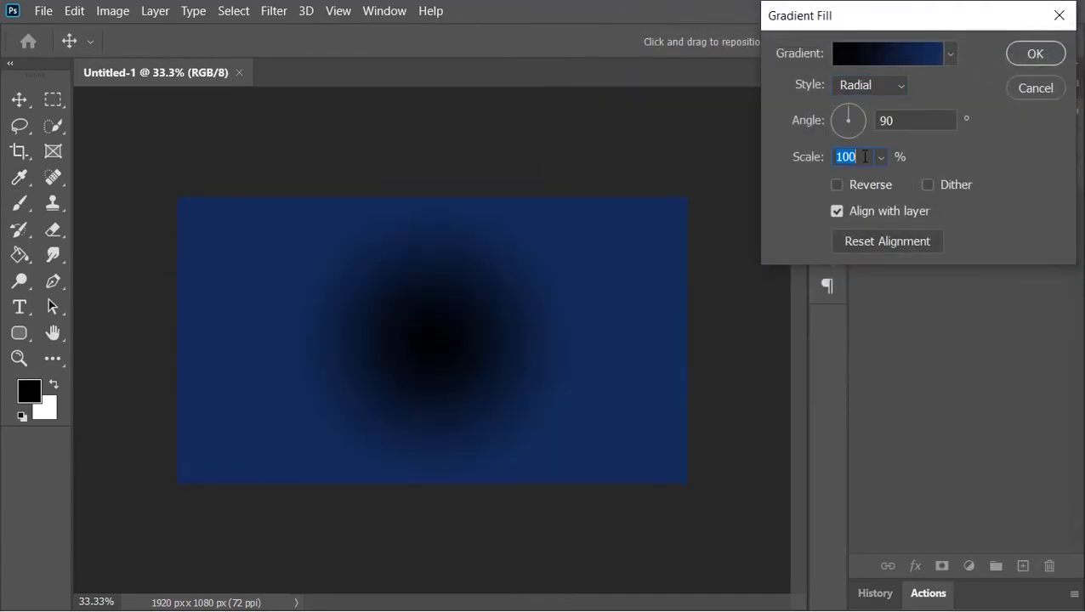
{"action": "type", "text": "270"}
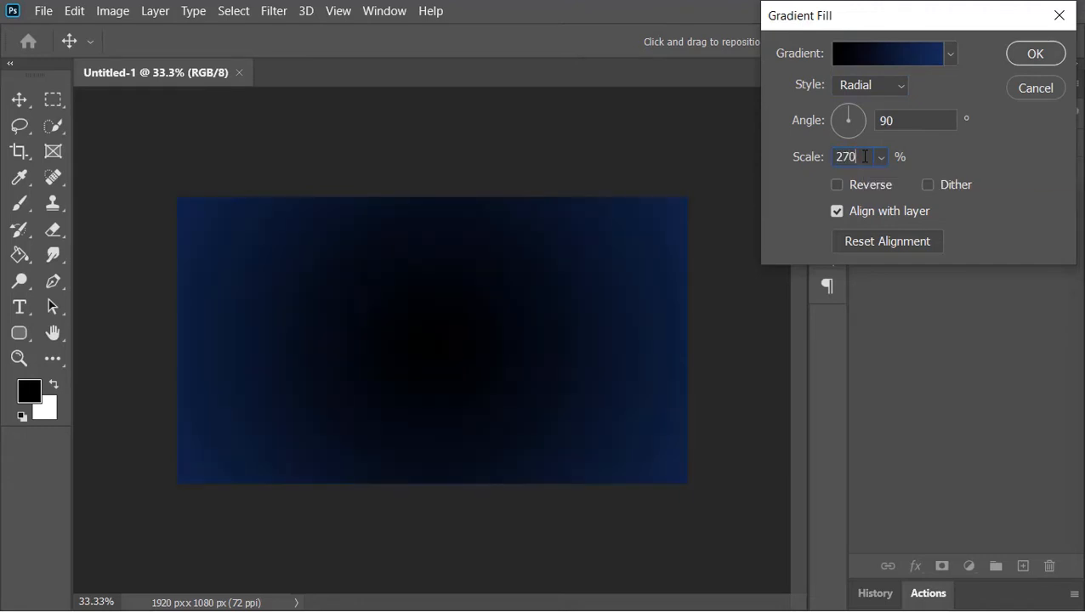
{"action": "left_click", "coordinate": [859, 194]}
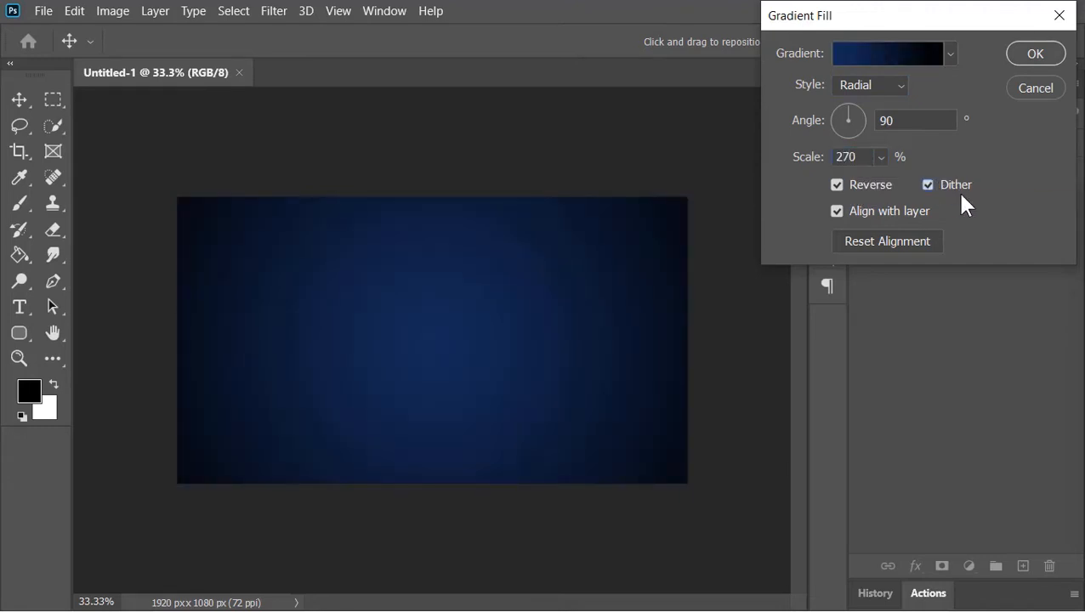
{"action": "left_click", "coordinate": [1021, 61]}
Step: Bring the Spot Light image into the document, fit it over the canvas and set its blend mode to Screen
{"action": "key", "text": "alt+Tab"}
{"action": "key", "text": "alt+Tab"}
{"action": "left_click_drag", "start_coordinate": [364, 174], "coordinate": [498, 330]}
{"action": "left_click_drag", "start_coordinate": [575, 339], "coordinate": [683, 348]}
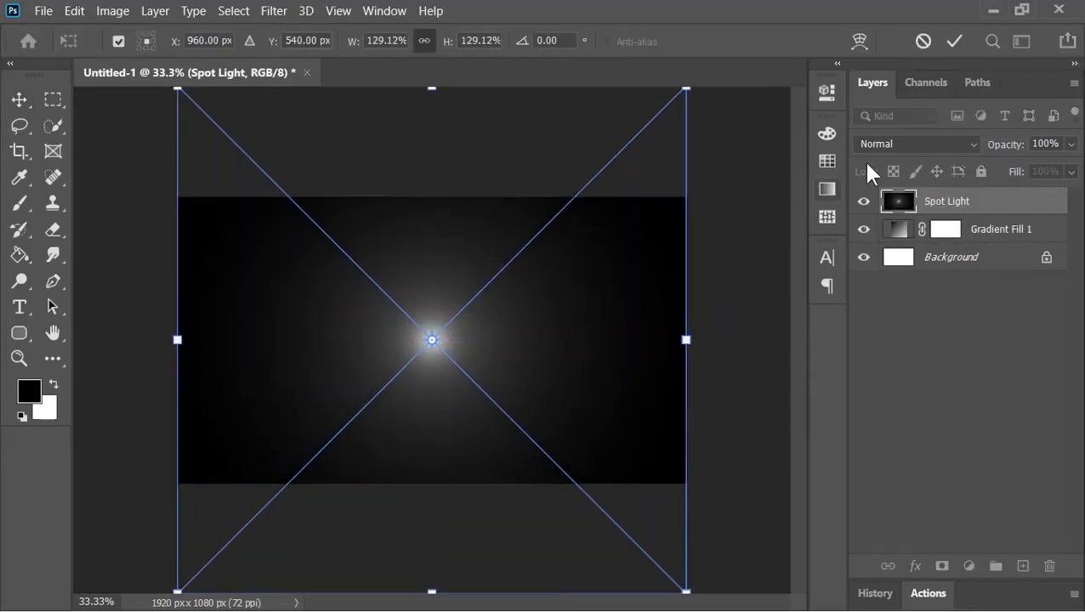
{"action": "left_click", "coordinate": [955, 42]}
{"action": "left_click", "coordinate": [905, 141]}
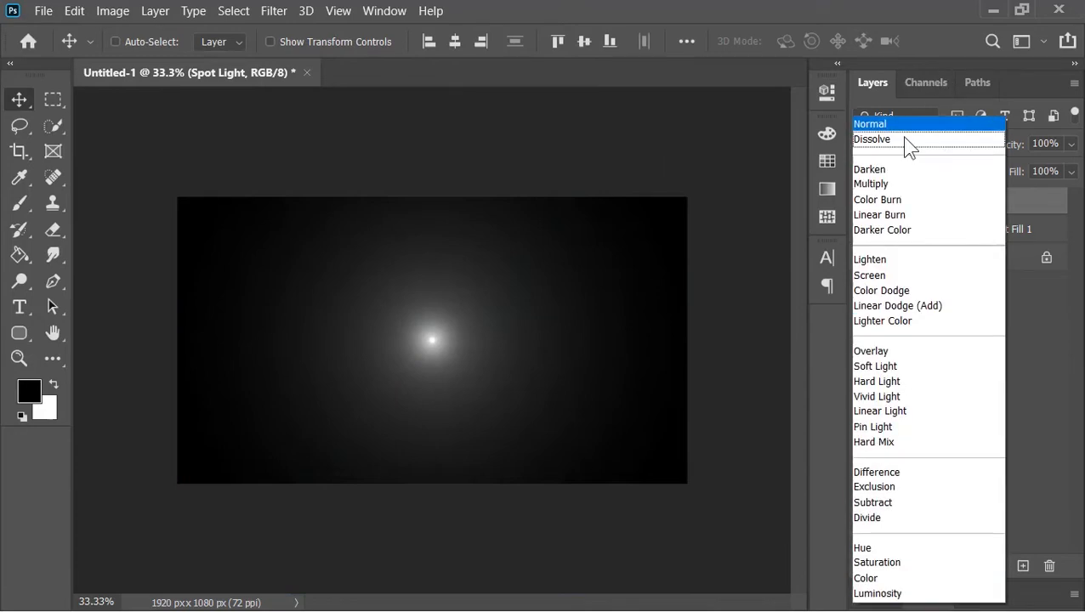
{"action": "left_click", "coordinate": [877, 272]}
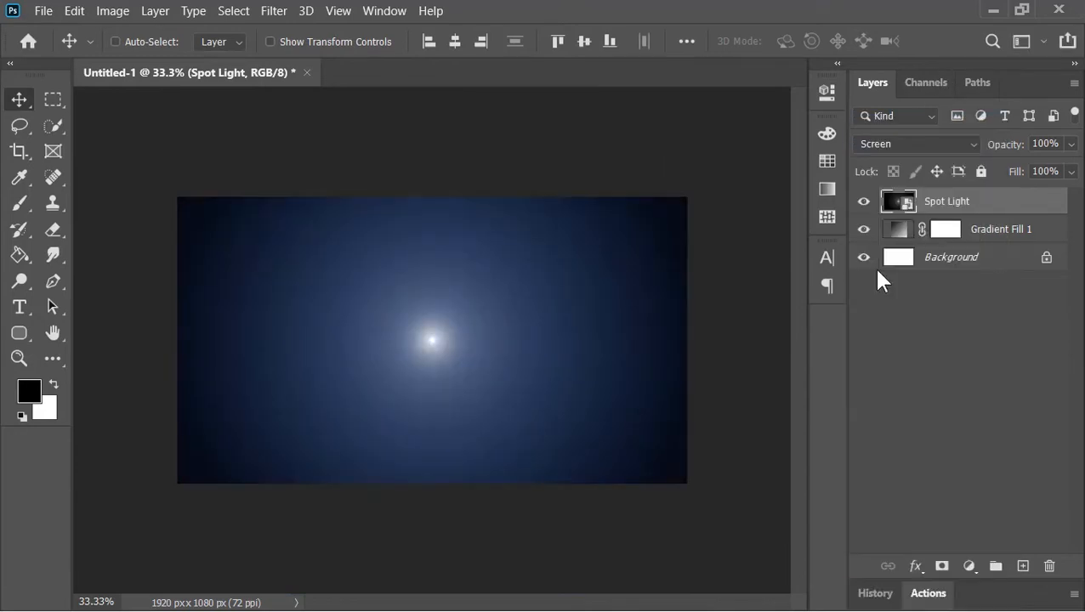
Step: Add a Curves adjustment layer clipped to the Spot Light layer
{"action": "left_click", "coordinate": [970, 566]}
{"action": "left_click", "coordinate": [982, 313]}
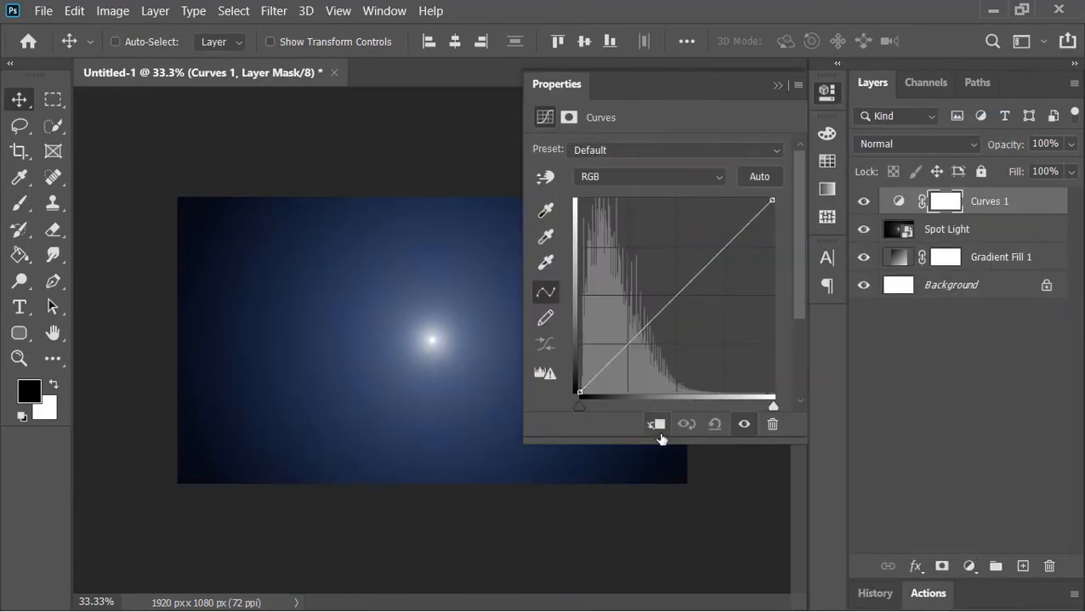
{"action": "left_click", "coordinate": [657, 424]}
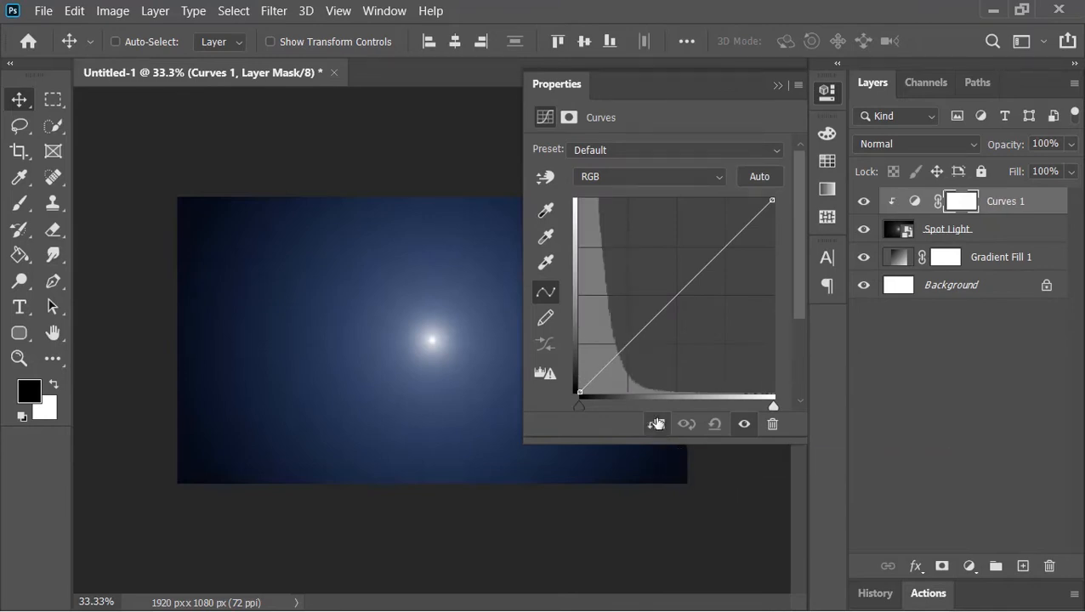
Step: Bend the RGB and Red channel curves with added points, then close the Properties panel
{"action": "left_click", "coordinate": [630, 184]}
{"action": "left_click", "coordinate": [617, 213]}
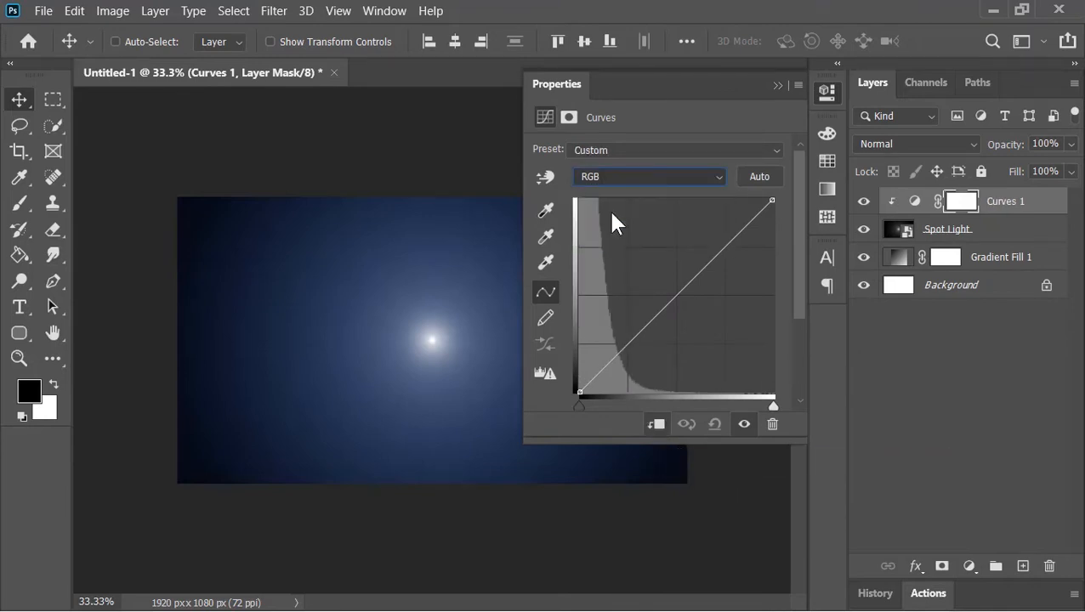
{"action": "left_click", "coordinate": [685, 304]}
{"action": "left_click", "coordinate": [644, 176]}
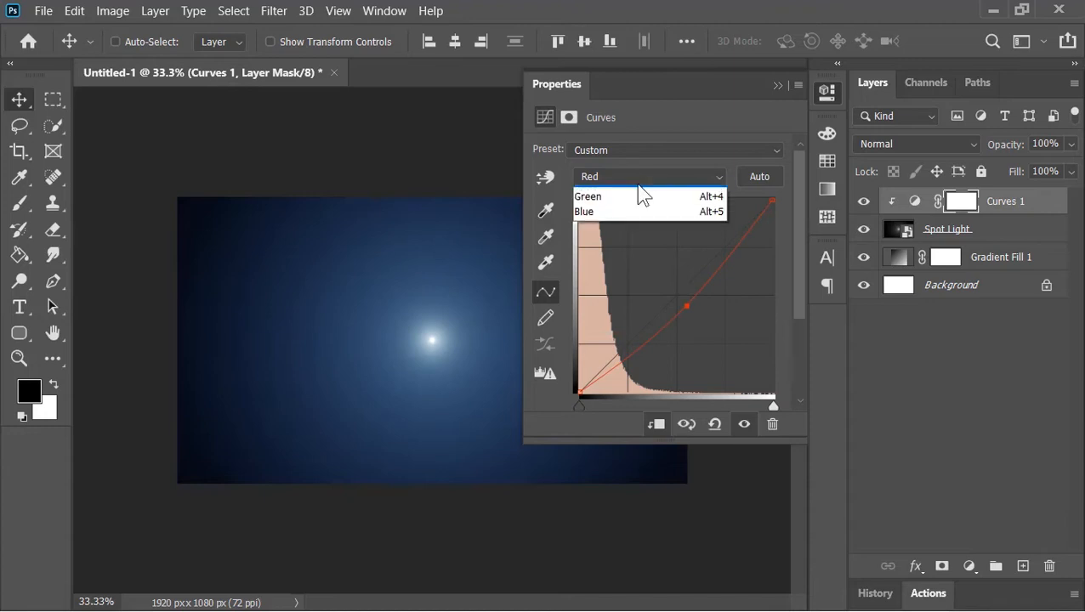
{"action": "left_click", "coordinate": [626, 239]}
{"action": "left_click", "coordinate": [778, 85]}
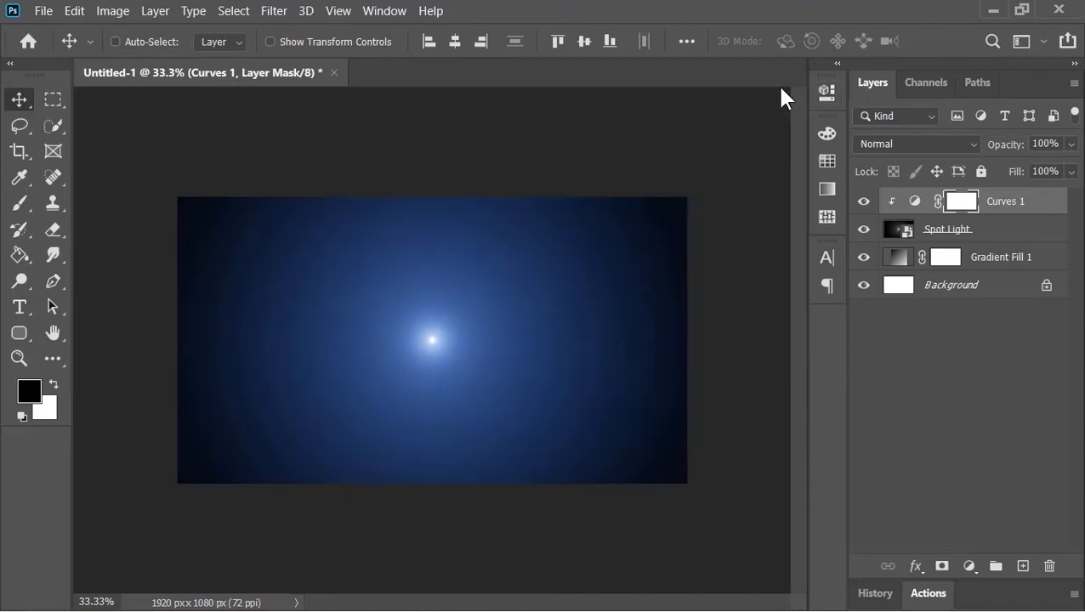
Step: Type the text RUN at the canvas centre and position it
{"action": "left_click", "coordinate": [27, 305]}
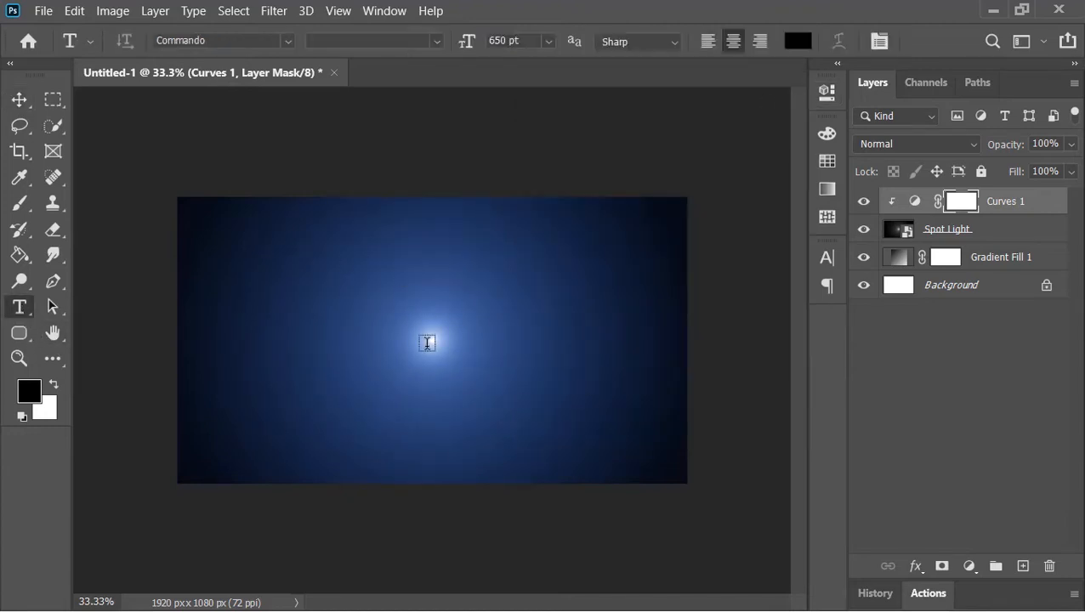
{"action": "left_click", "coordinate": [427, 343]}
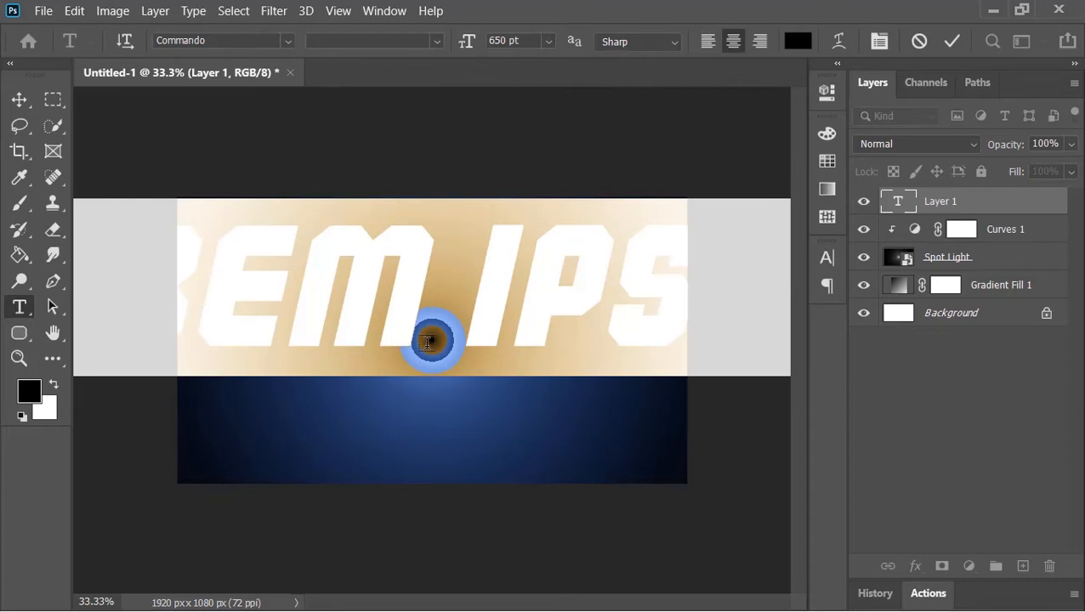
{"action": "type", "text": "RUN"}
{"action": "key", "text": "ctrl+Return"}
{"action": "left_click_drag", "start_coordinate": [412, 318], "coordinate": [436, 343]}
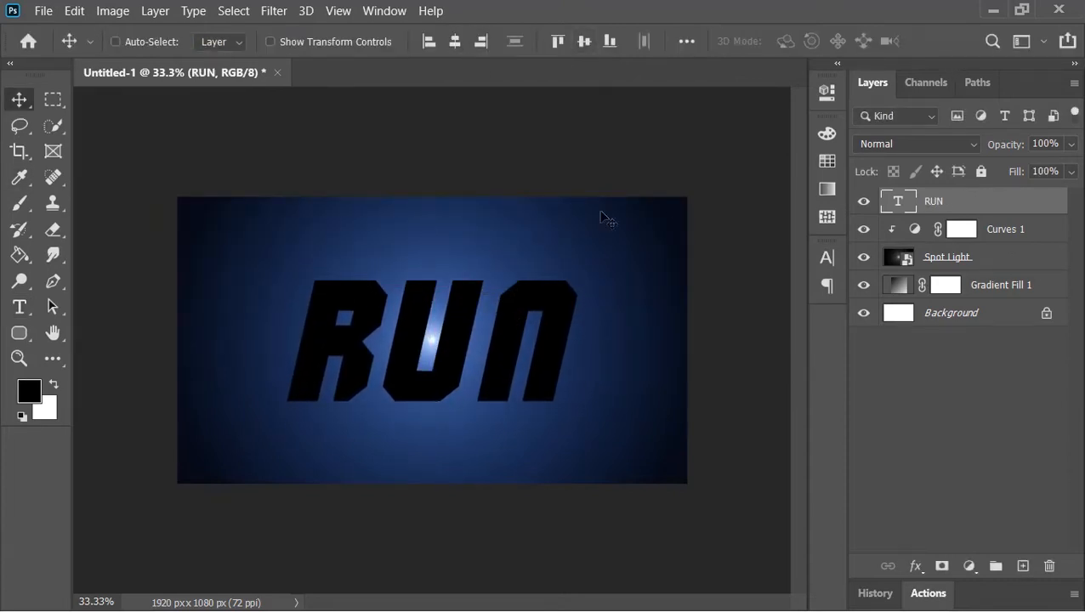
Step: Convert the RUN layer to a smart object and open its Blending Options
{"action": "right_click", "coordinate": [938, 201]}
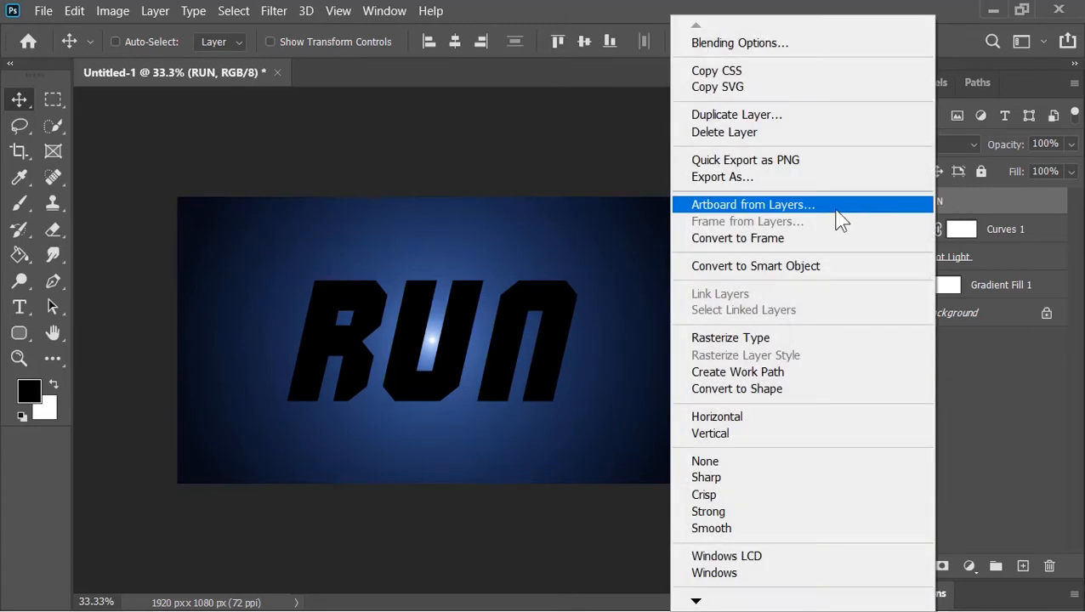
{"action": "left_click", "coordinate": [816, 269]}
{"action": "right_click", "coordinate": [895, 201]}
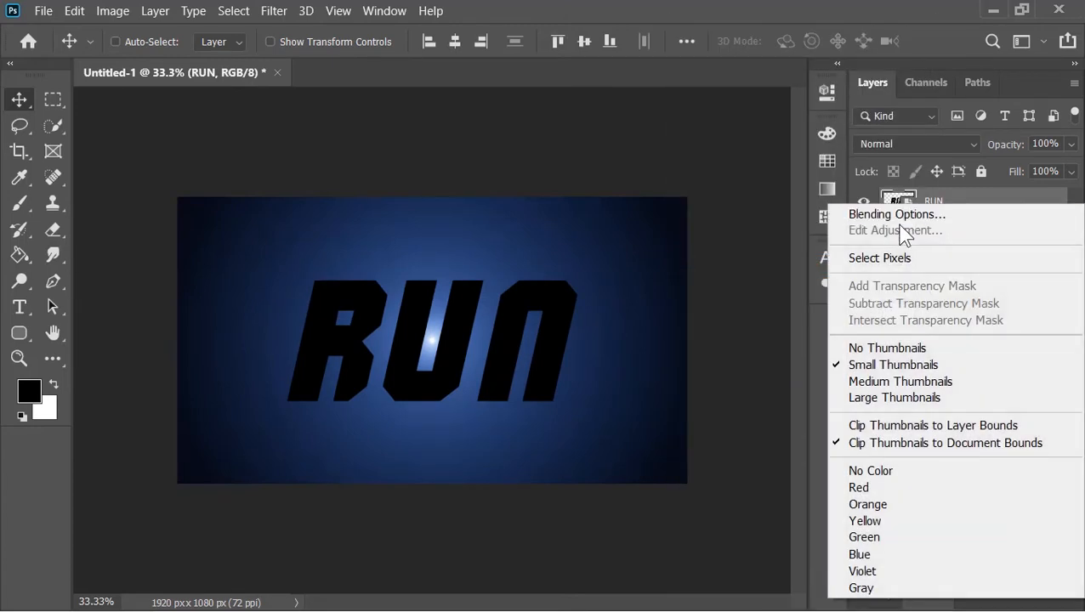
{"action": "left_click", "coordinate": [895, 212]}
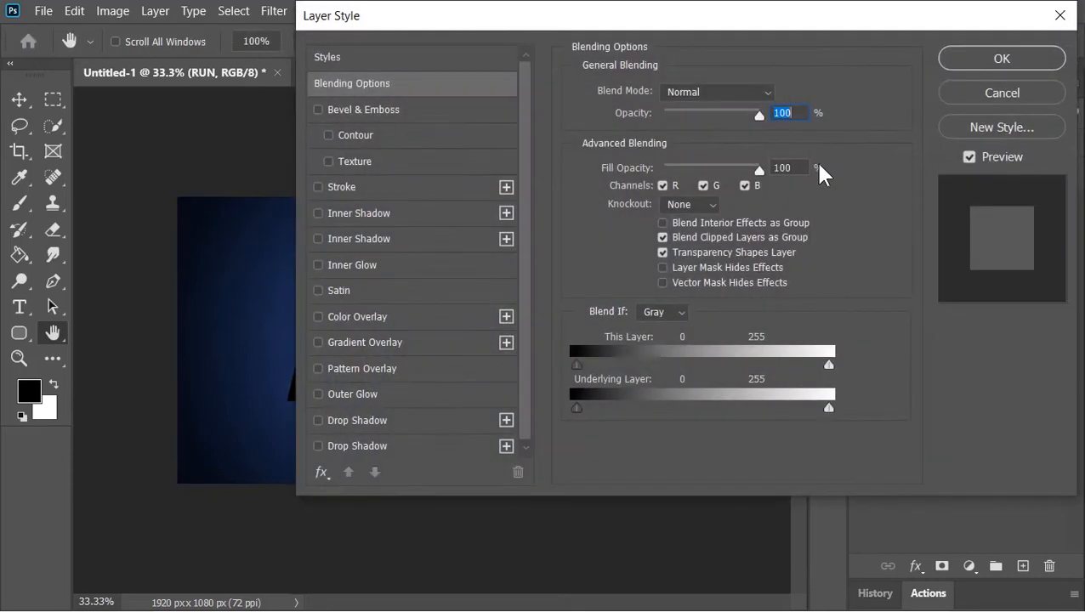
Step: Enable Bevel & Emboss on the RUN layer and set the altitude to 45°
{"action": "left_click_drag", "start_coordinate": [497, 43], "coordinate": [697, 36]}
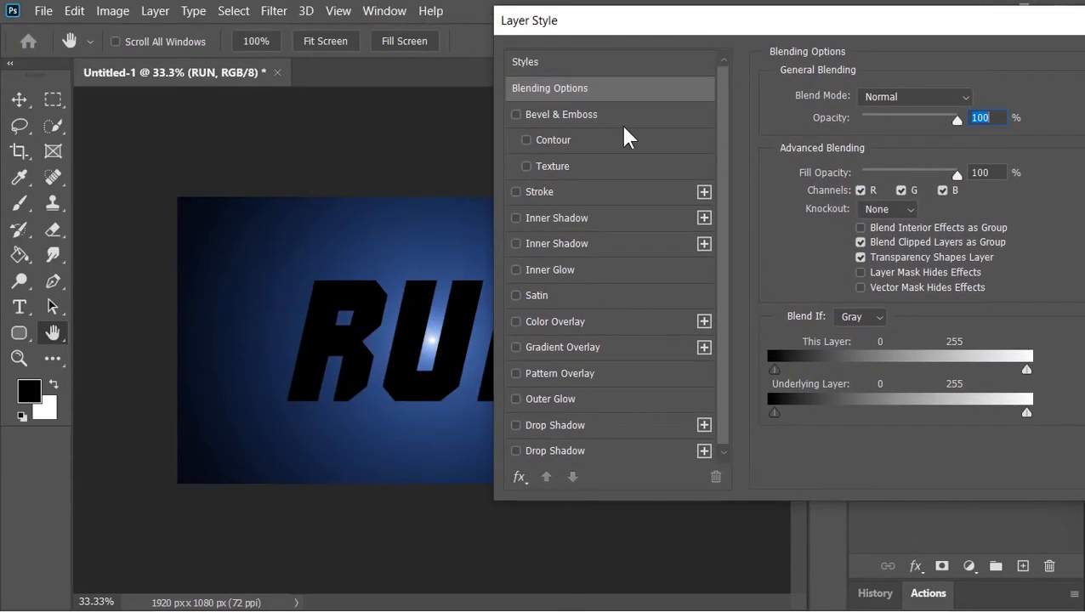
{"action": "left_click", "coordinate": [591, 118]}
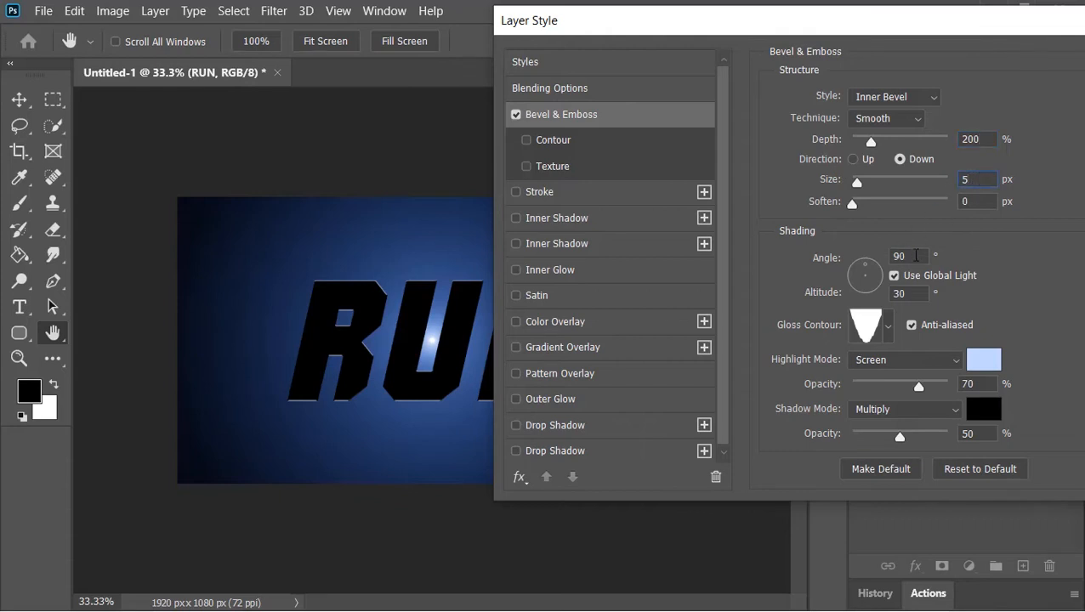
{"action": "type", "text": "45"}
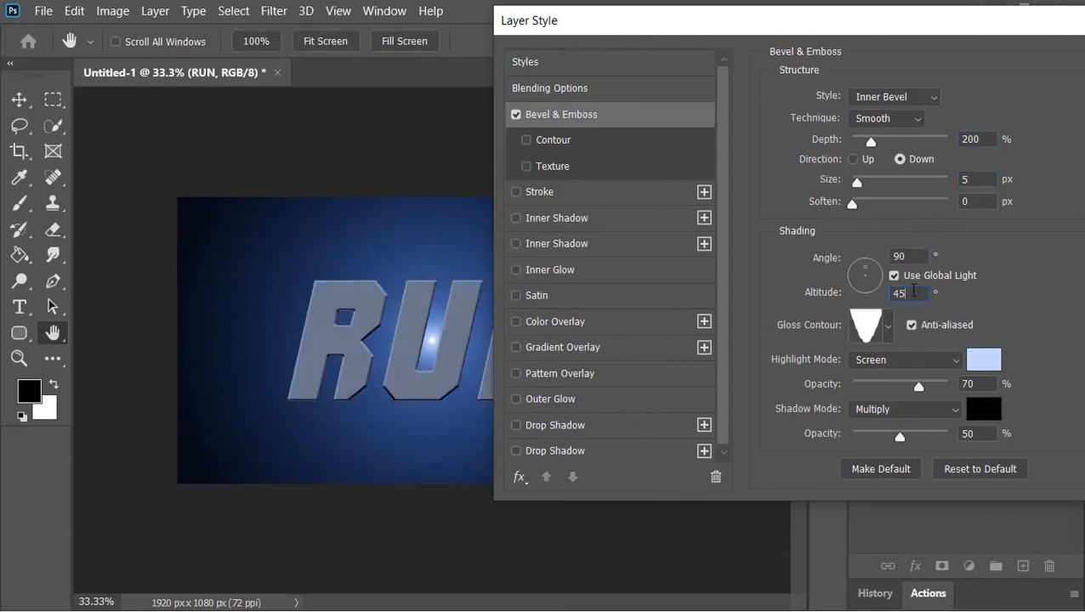
Step: Choose a different gloss contour preset and confirm the highlight color c2d6ff
{"action": "left_click", "coordinate": [889, 327]}
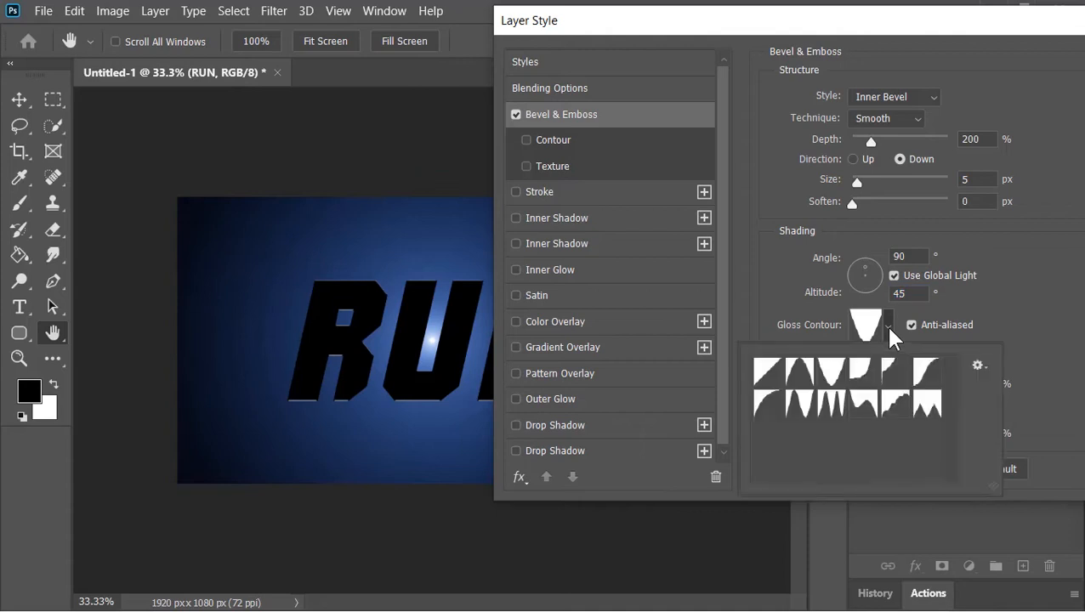
{"action": "double_click", "coordinate": [840, 369]}
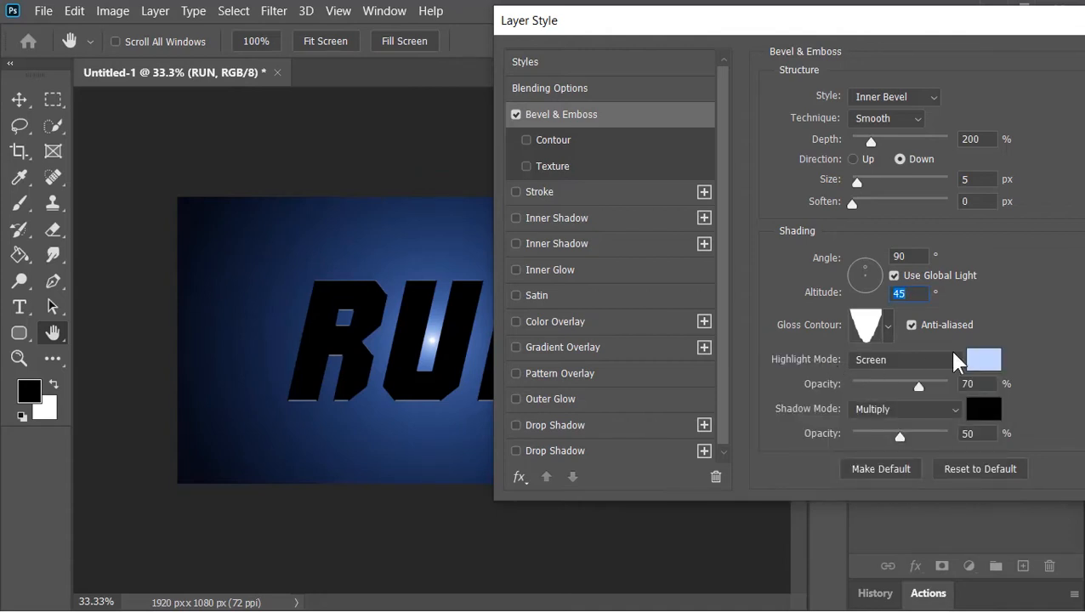
{"action": "left_click", "coordinate": [988, 360]}
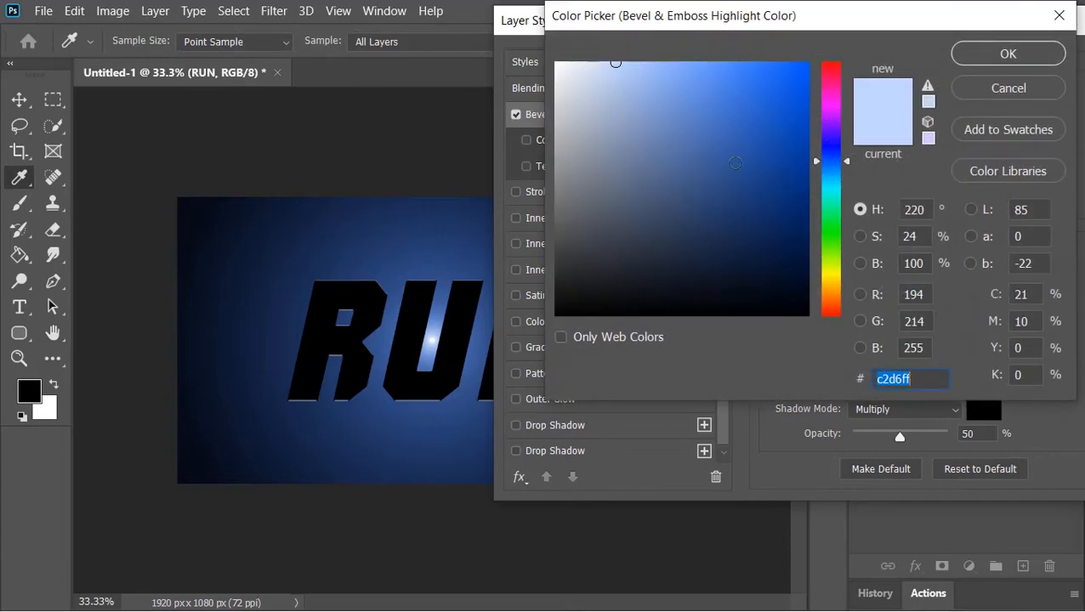
{"action": "left_click", "coordinate": [1015, 62]}
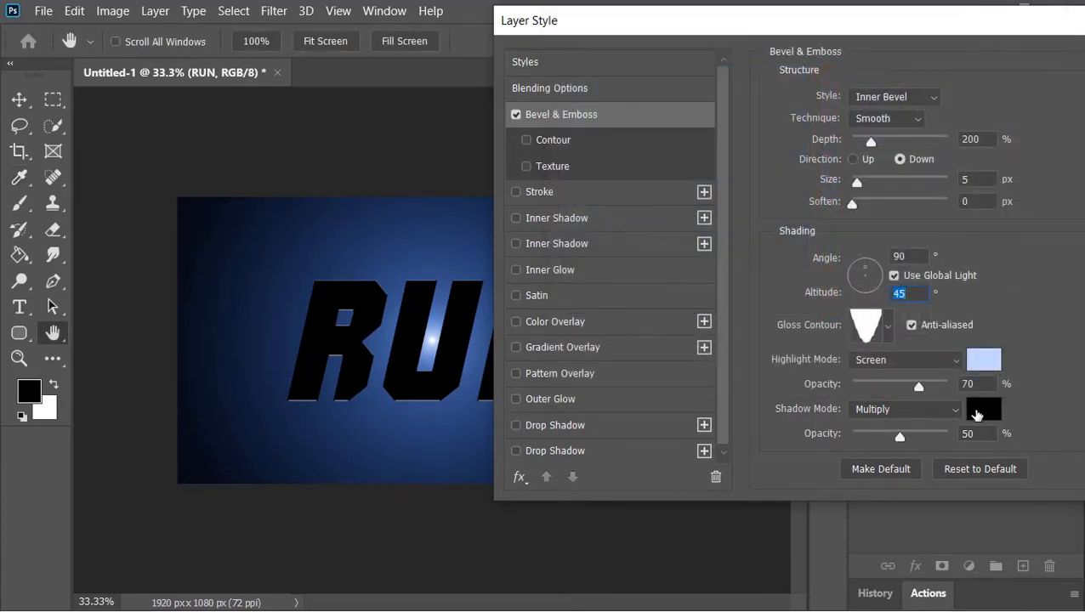
Step: Enable Gradient Overlay on the RUN layer and pick the Foreground to Background preset from the Basics gradients
{"action": "left_click", "coordinate": [616, 349]}
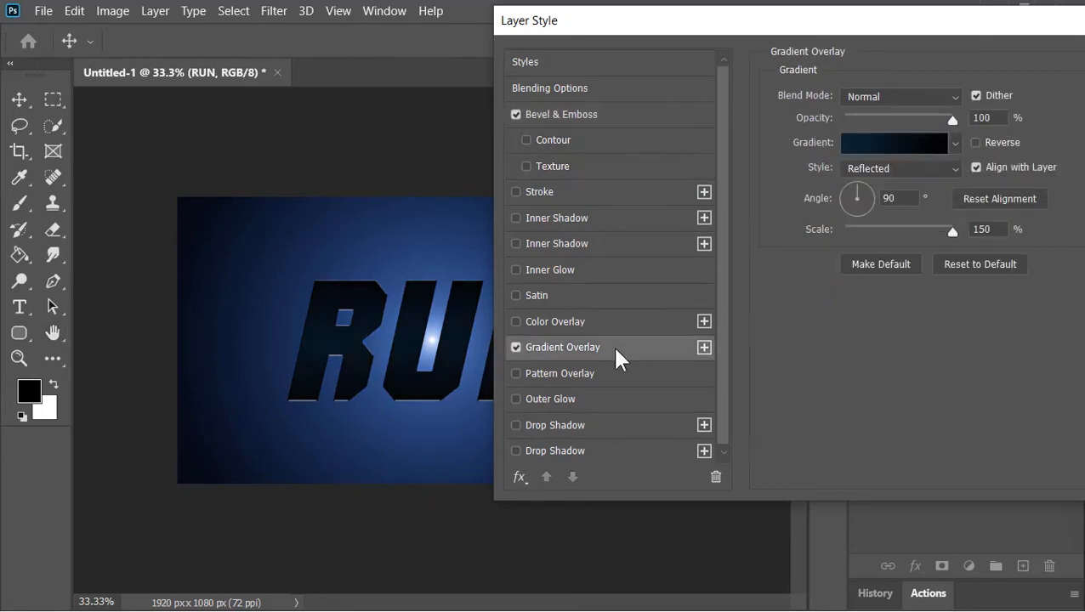
{"action": "left_click", "coordinate": [859, 142]}
{"action": "left_click", "coordinate": [650, 79]}
{"action": "left_click", "coordinate": [674, 114]}
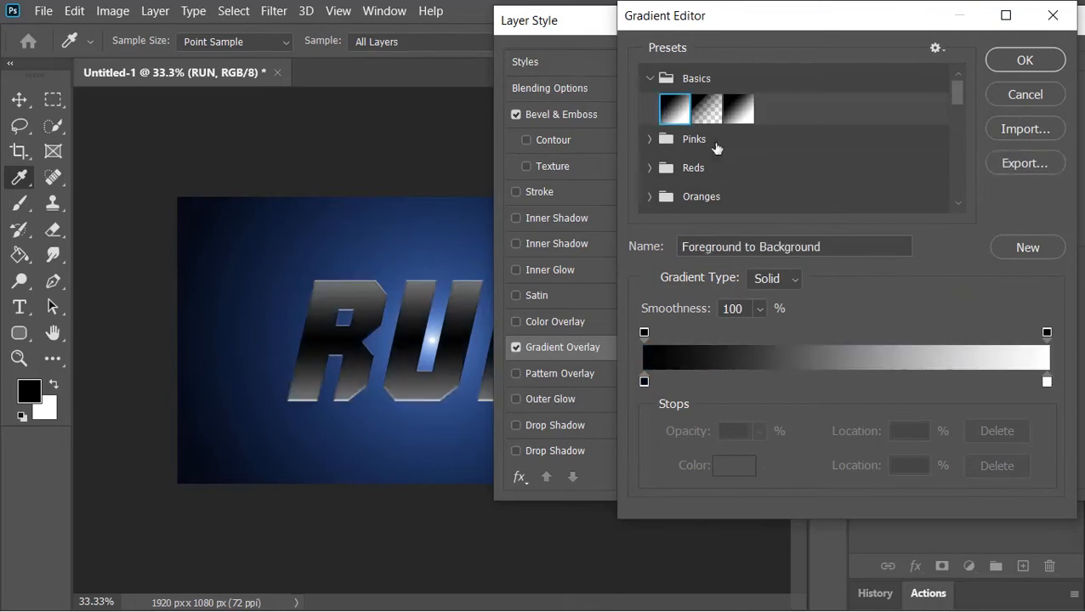
Step: Set the gradient's right color stop to 0b1936 and confirm the gradient
{"action": "left_click", "coordinate": [1047, 382]}
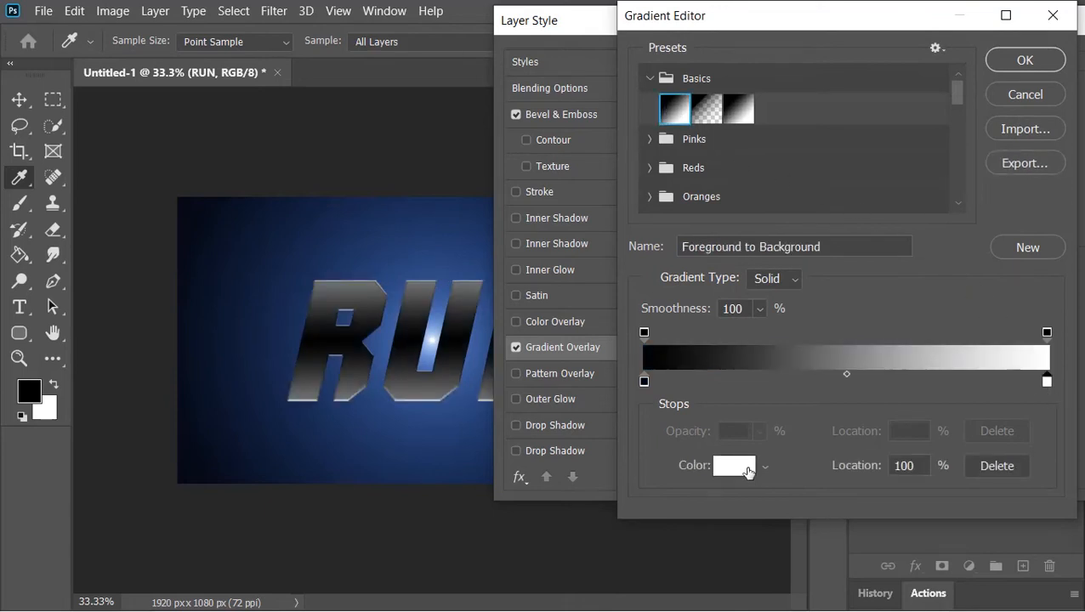
{"action": "left_click", "coordinate": [749, 473]}
{"action": "left_click", "coordinate": [831, 161]}
{"action": "left_click", "coordinate": [759, 262]}
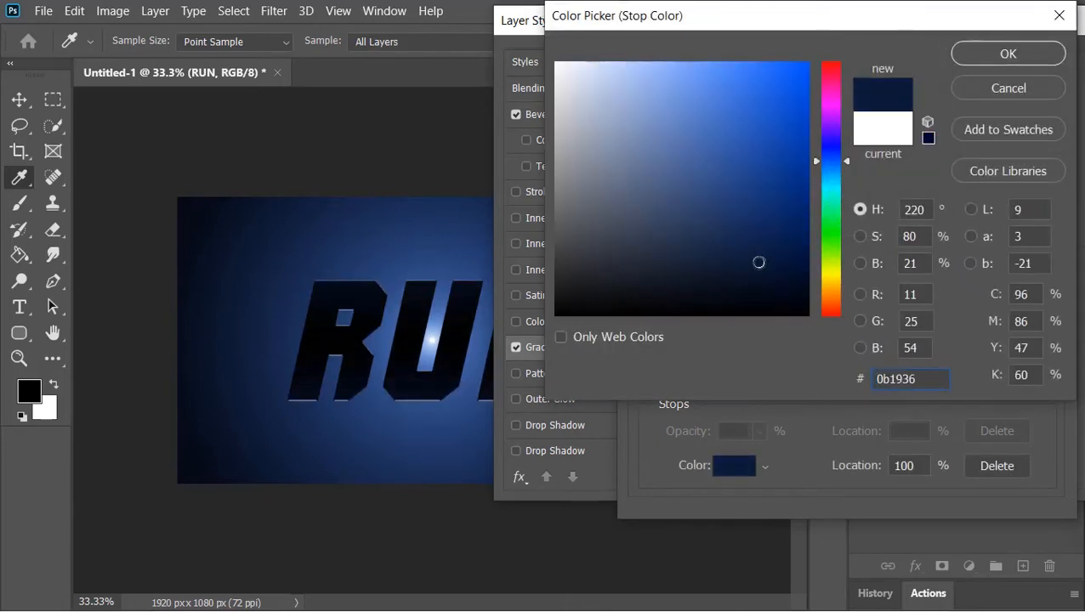
{"action": "left_click", "coordinate": [1003, 52]}
{"action": "left_click", "coordinate": [1012, 58]}
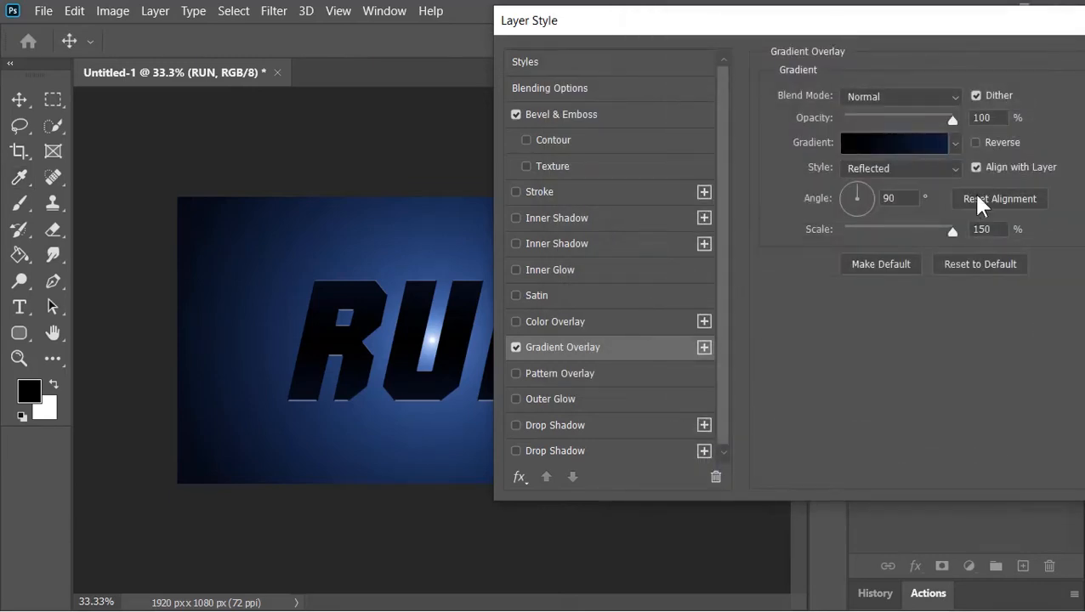
Step: Reverse the gradient overlay and apply the layer style
{"action": "left_click", "coordinate": [980, 143]}
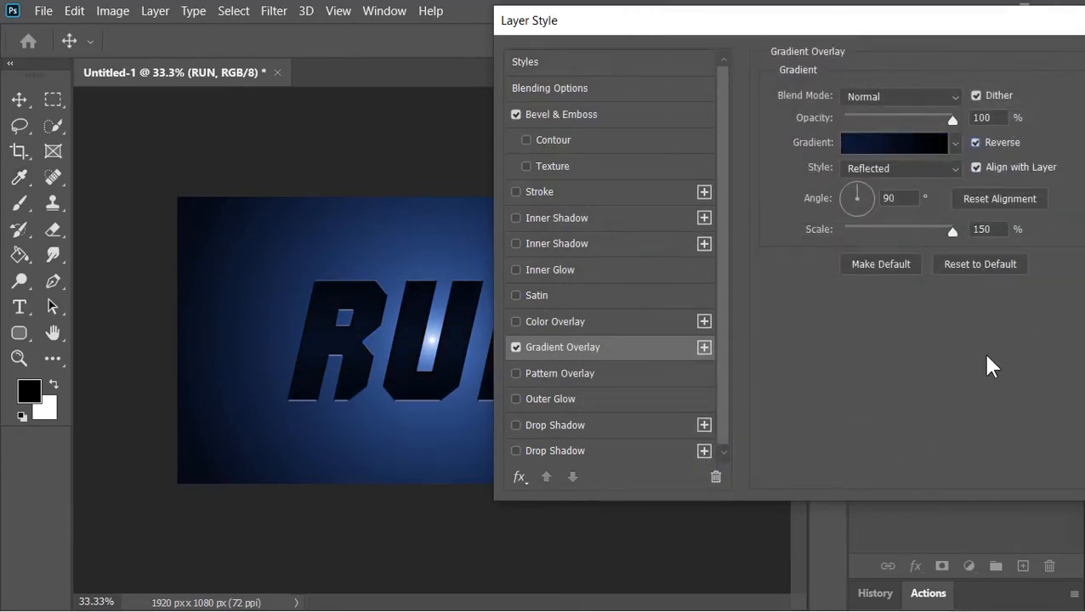
{"action": "left_click_drag", "start_coordinate": [957, 25], "coordinate": [645, 80]}
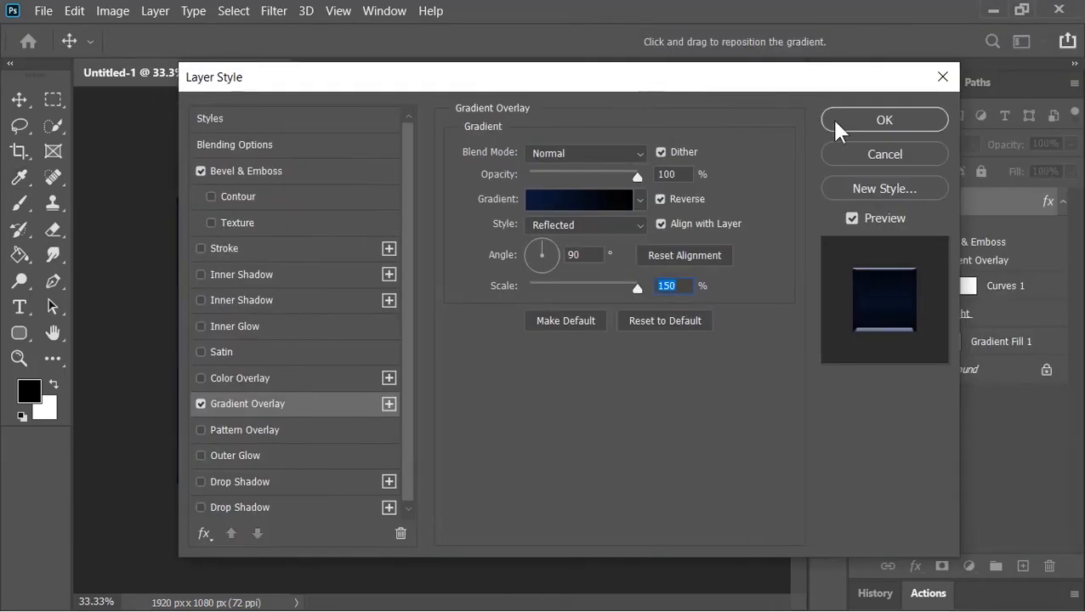
{"action": "left_click", "coordinate": [831, 118]}
Step: Duplicate the RUN layer and remove all layer effects from the copy
{"action": "key", "text": "ctrl+j"}
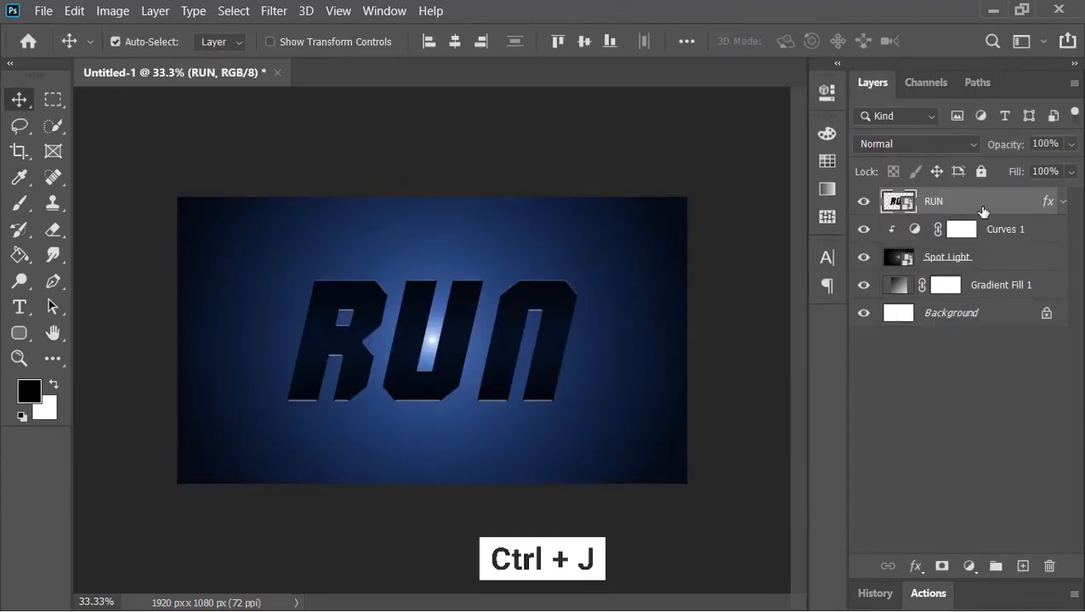
{"action": "left_click_drag", "start_coordinate": [1044, 214], "coordinate": [1049, 565]}
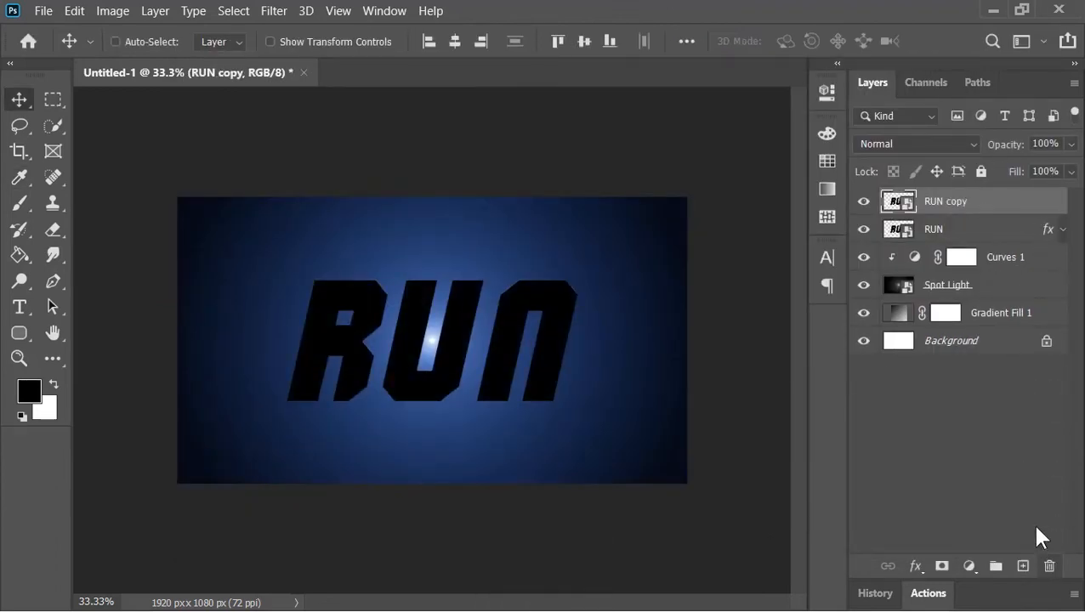
Step: Add a Color Overlay in color 91c5ff to the RUN copy layer
{"action": "right_click", "coordinate": [904, 204]}
{"action": "left_click", "coordinate": [904, 206]}
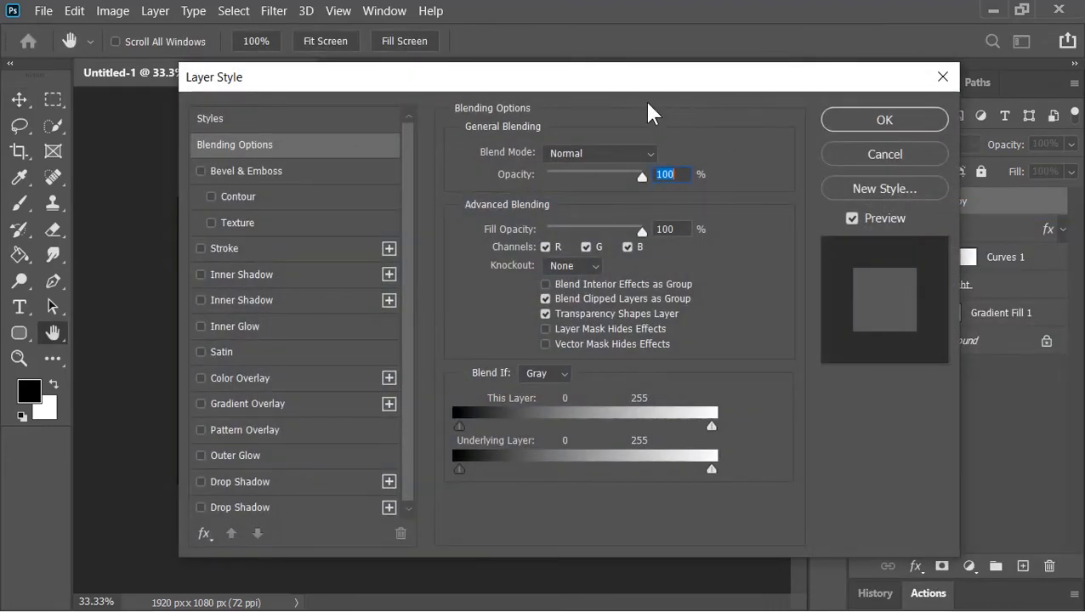
{"action": "left_click_drag", "start_coordinate": [634, 85], "coordinate": [926, 22]}
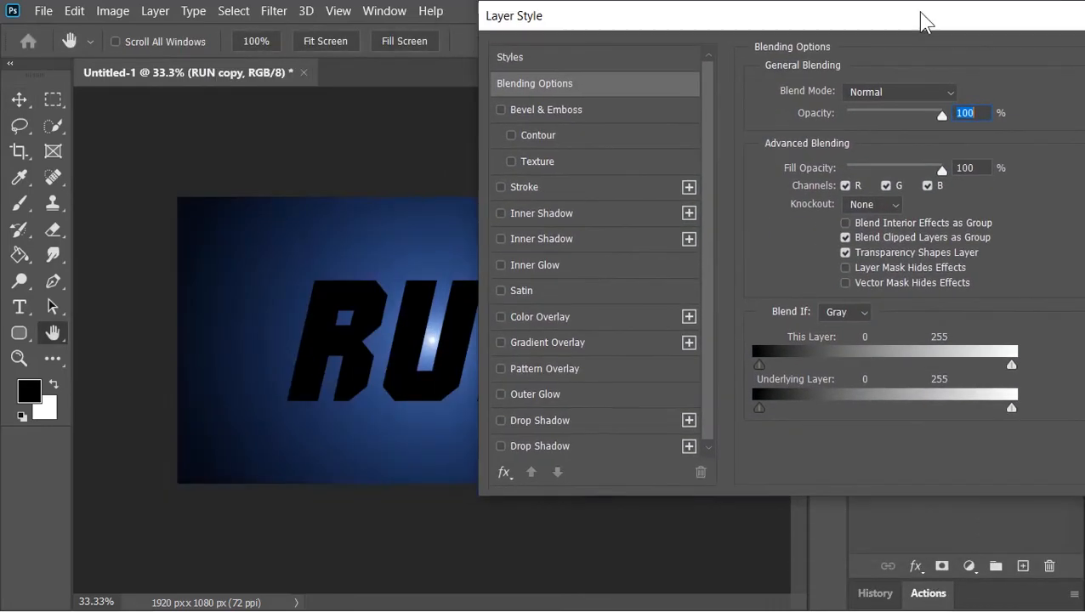
{"action": "left_click", "coordinate": [569, 317]}
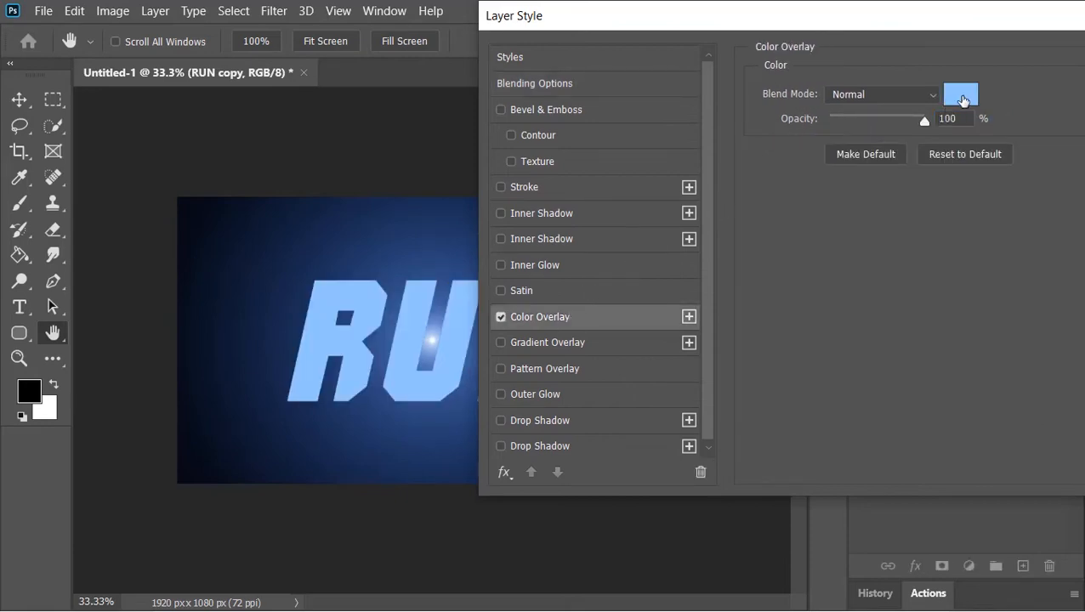
{"action": "left_click", "coordinate": [962, 96]}
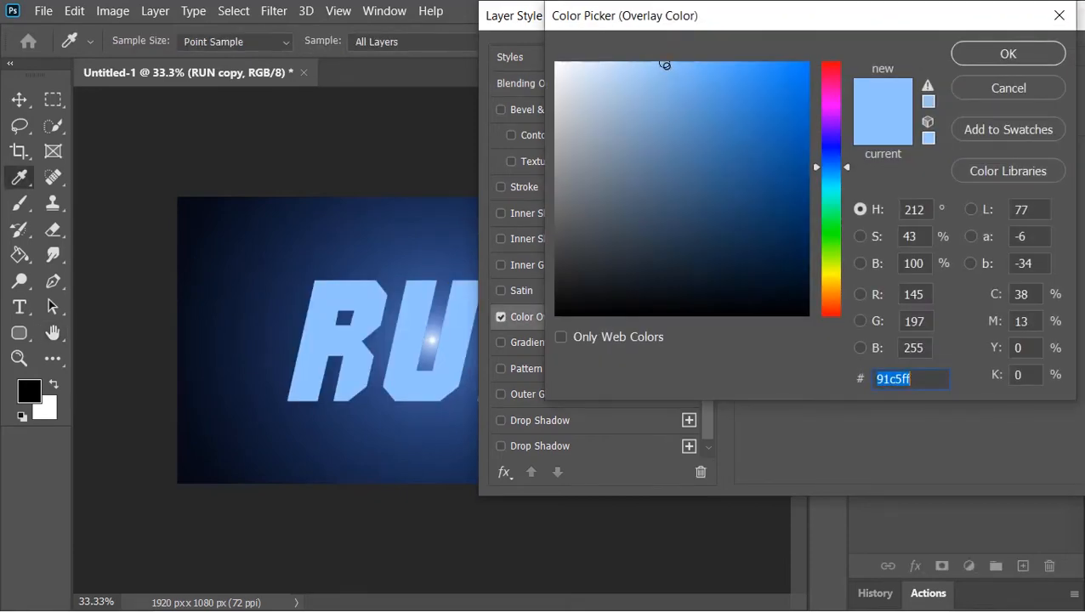
{"action": "left_click", "coordinate": [992, 52]}
{"action": "left_click", "coordinate": [996, 55]}
{"action": "left_click", "coordinate": [1062, 202]}
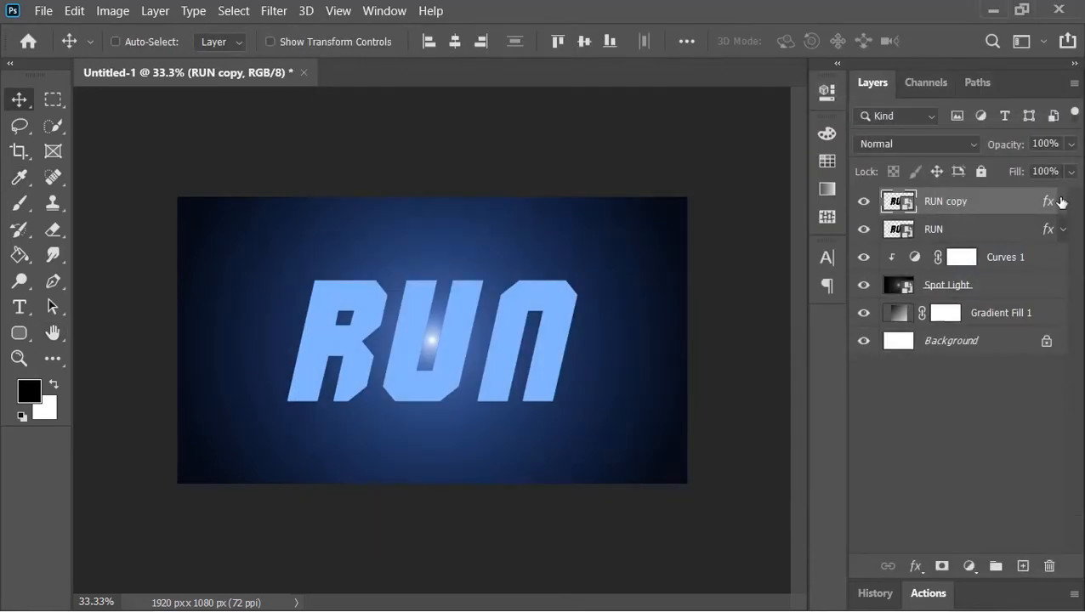
Step: Apply a Motion Blur to RUN copy with angle 0° and distance 800 pixels
{"action": "left_click", "coordinate": [273, 10]}
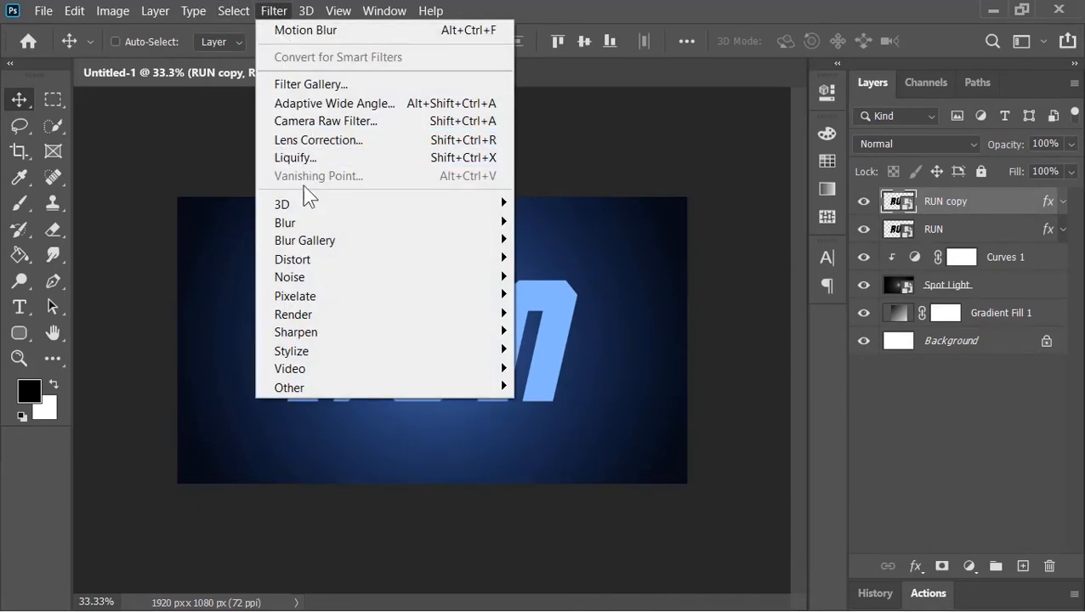
{"action": "mouse_move", "coordinate": [303, 231]}
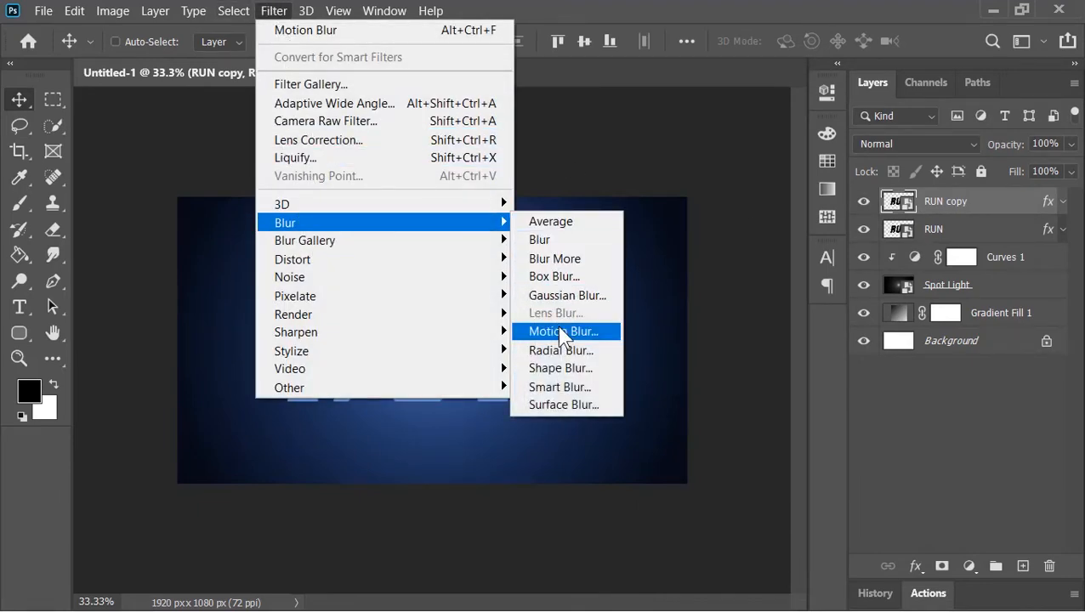
{"action": "left_click", "coordinate": [562, 331]}
{"action": "left_click_drag", "start_coordinate": [708, 40], "coordinate": [841, 18]}
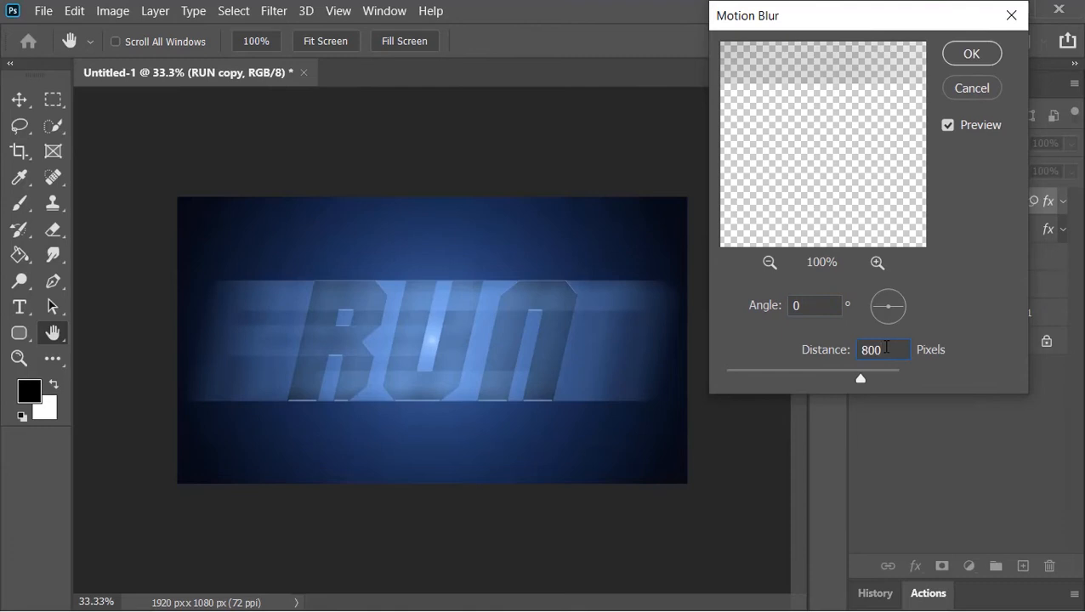
{"action": "left_click", "coordinate": [976, 53]}
{"action": "left_click", "coordinate": [1063, 202]}
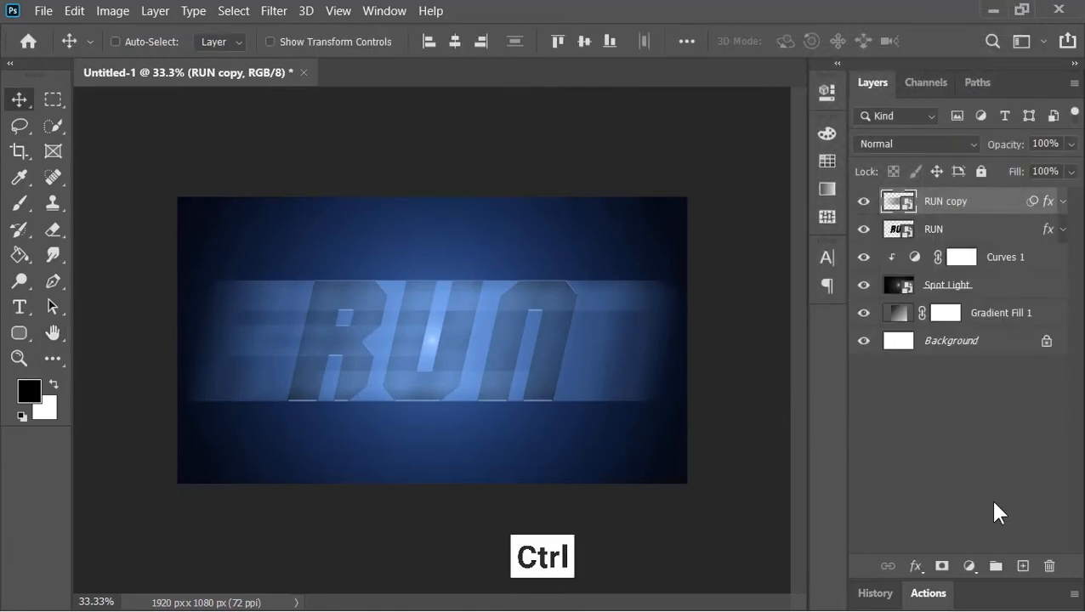
Step: Create a new layer beneath RUN copy and fill it with black using the Paint Bucket
{"action": "left_click", "coordinate": [1022, 564], "text": "ctrl"}
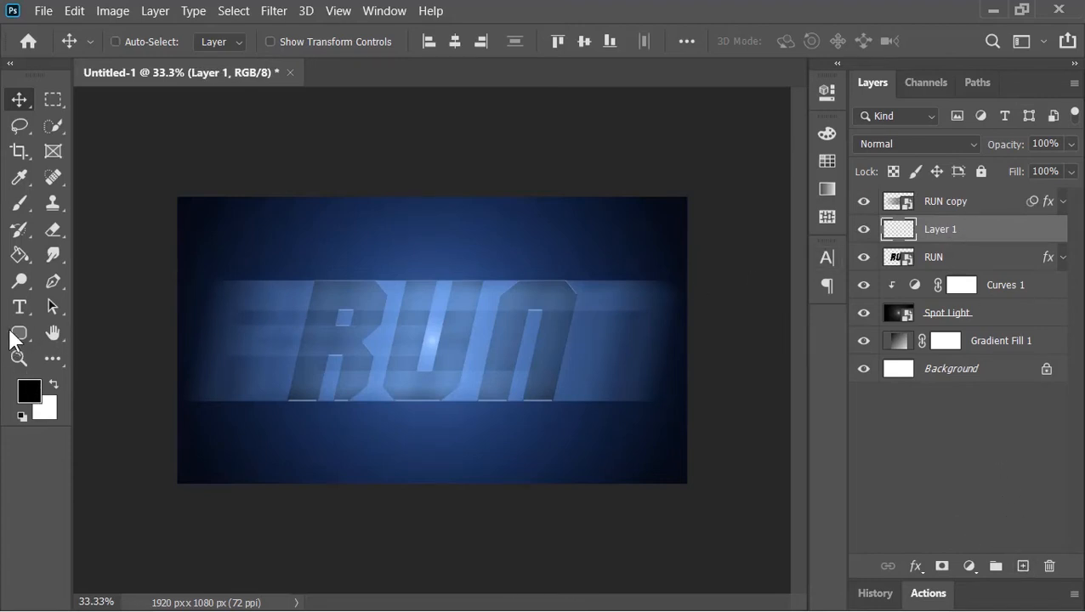
{"action": "left_click", "coordinate": [20, 257]}
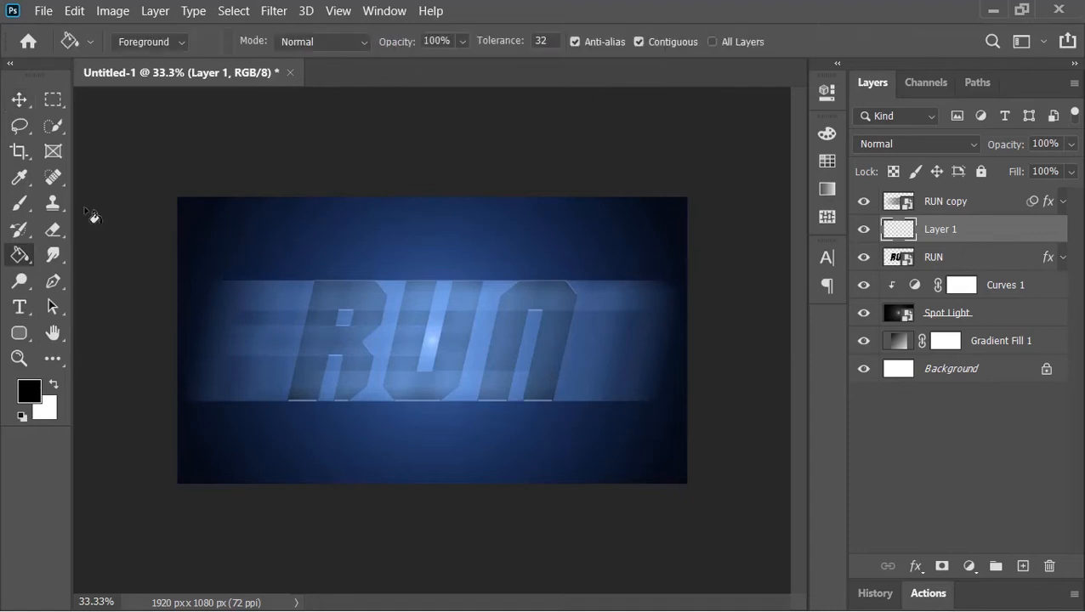
{"action": "left_click", "coordinate": [367, 245]}
Step: Add a Curves adjustment above RUN copy, bending the curve into a contrast-boosting S-shape
{"action": "key", "text": "v"}
{"action": "left_click", "coordinate": [965, 210]}
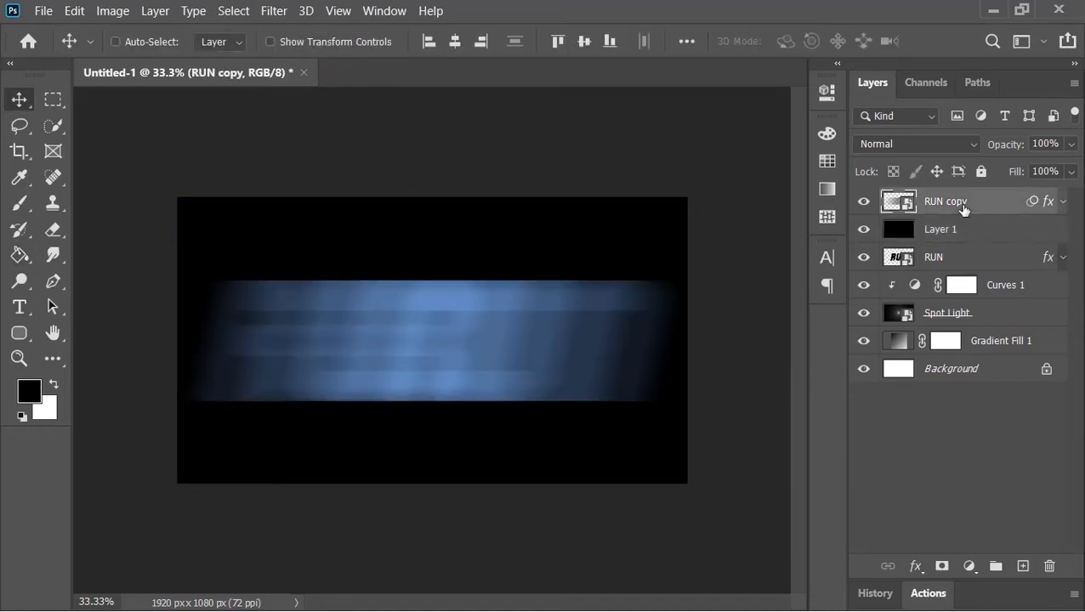
{"action": "left_click", "coordinate": [967, 566]}
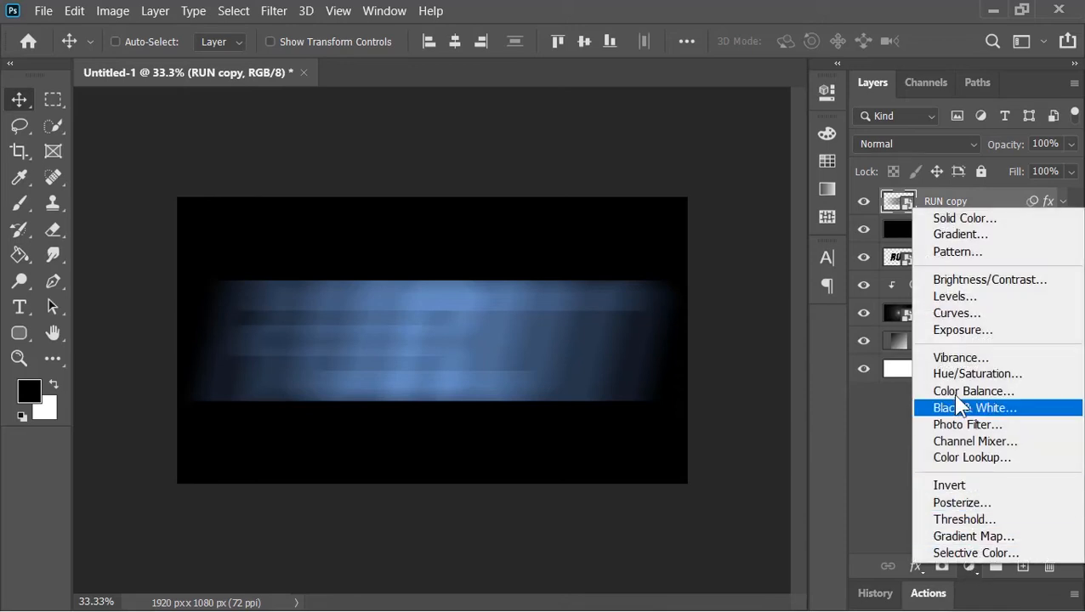
{"action": "left_click", "coordinate": [951, 317]}
{"action": "left_click_drag", "start_coordinate": [647, 353], "coordinate": [657, 351]}
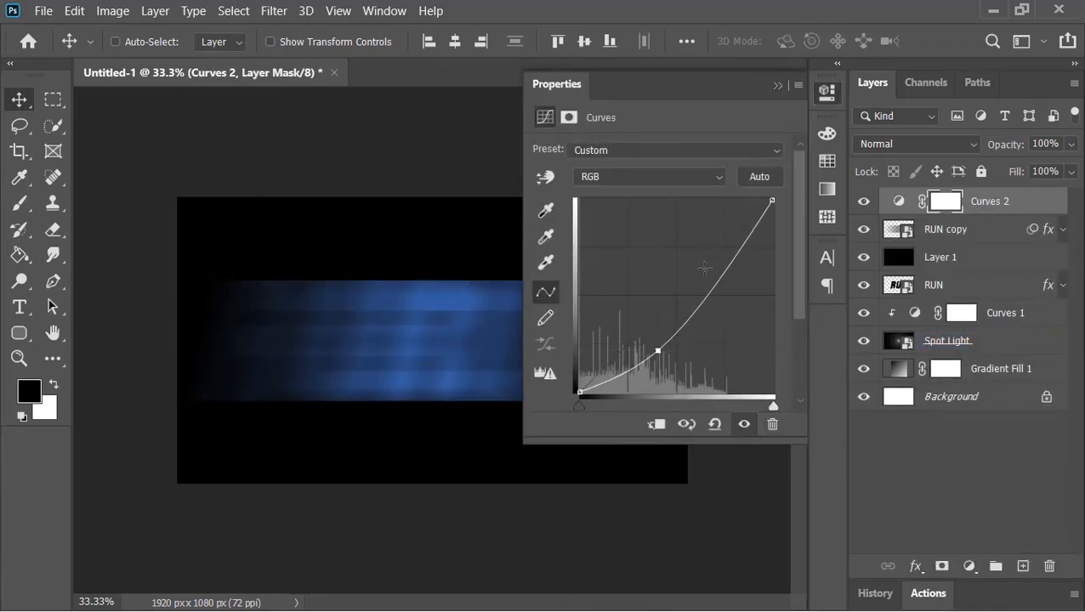
{"action": "left_click_drag", "start_coordinate": [705, 266], "coordinate": [715, 245]}
{"action": "left_click_drag", "start_coordinate": [657, 349], "coordinate": [646, 354]}
{"action": "left_click_drag", "start_coordinate": [715, 245], "coordinate": [711, 238]}
{"action": "left_click_drag", "start_coordinate": [645, 354], "coordinate": [646, 354]}
{"action": "left_click", "coordinate": [779, 86]}
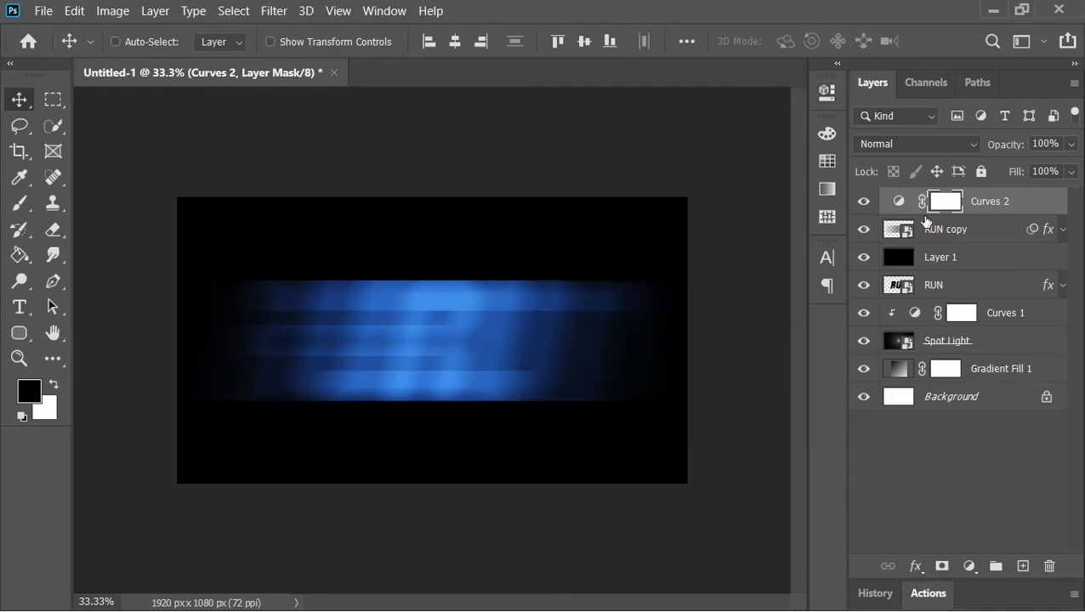
Step: Group Curves 2, RUN copy and the black layer, naming the group Motion Blur
{"action": "left_click", "coordinate": [941, 259]}
{"action": "key", "text": "ctrl+g"}
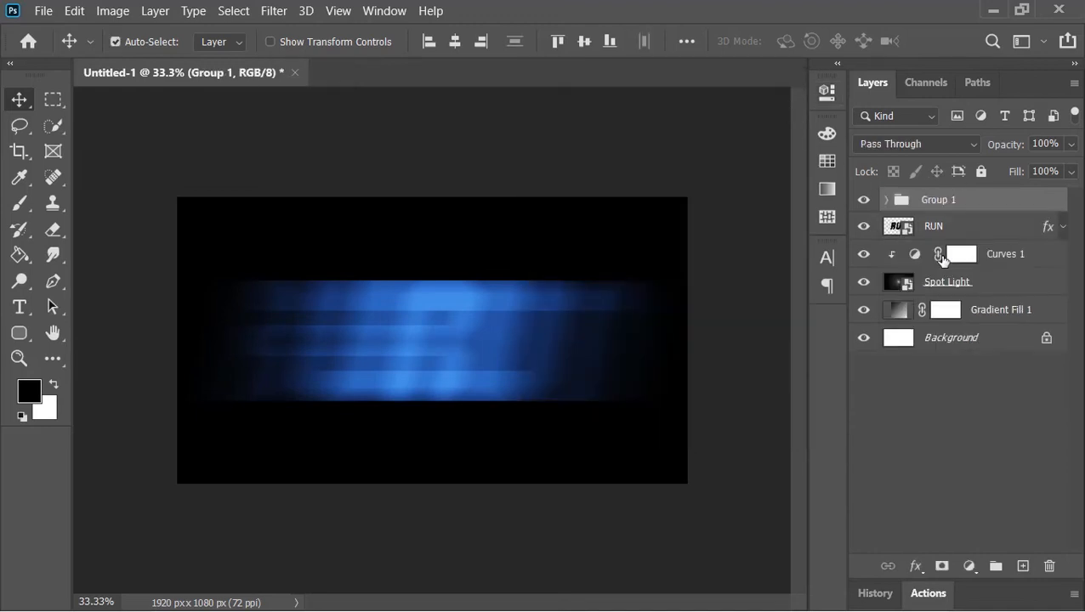
{"action": "double_click", "coordinate": [942, 200]}
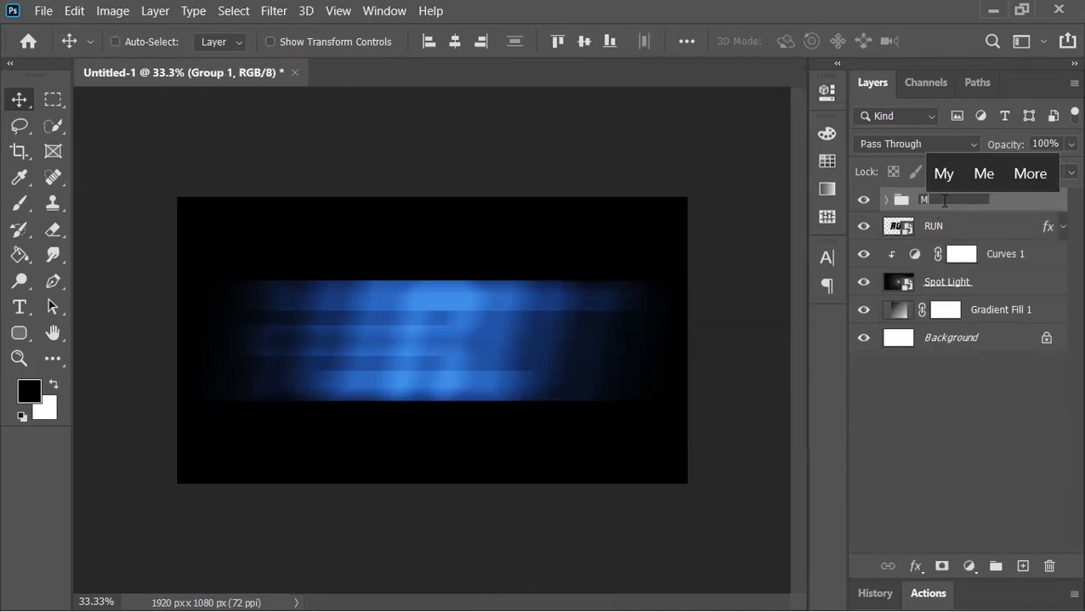
{"action": "type", "text": "Motion Blur"}
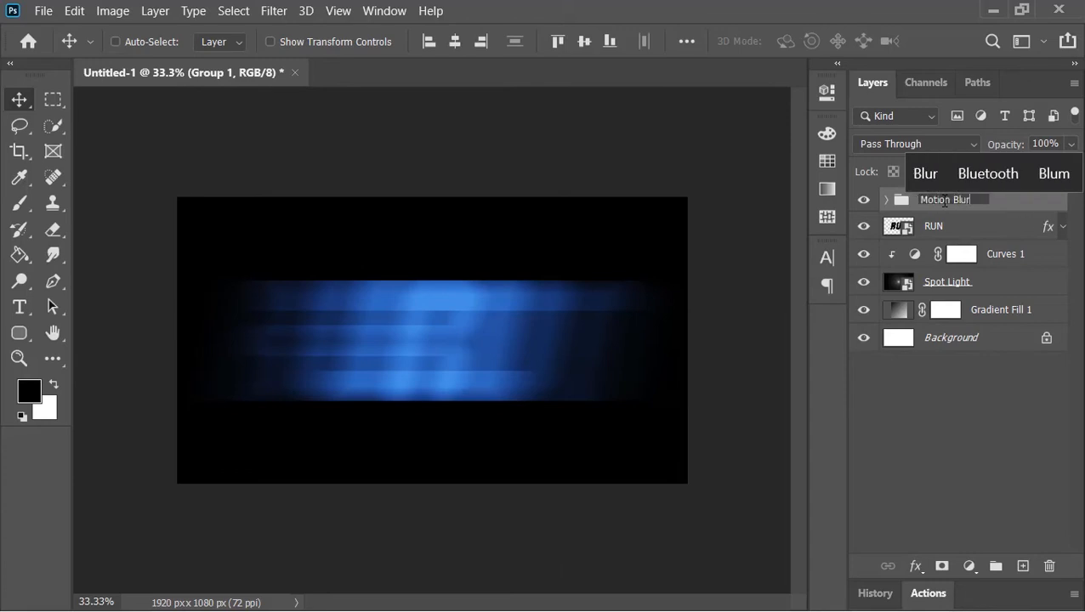
{"action": "key", "text": "Return"}
Step: Set the Motion Blur group to Screen blend mode beneath the RUN layer, shifted slightly left
{"action": "left_click", "coordinate": [910, 146]}
{"action": "left_click", "coordinate": [880, 272]}
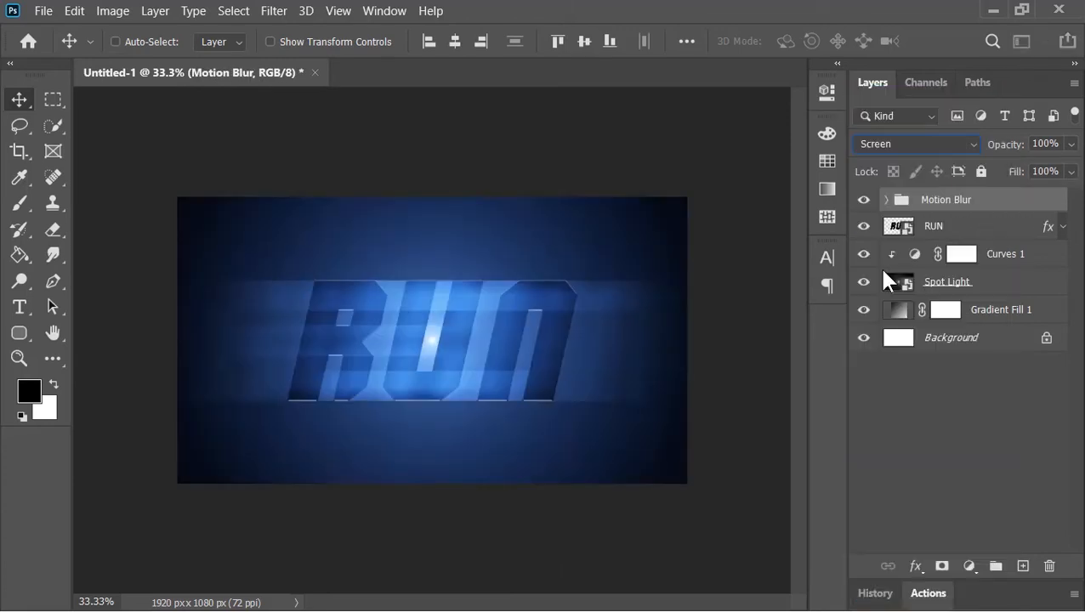
{"action": "left_click_drag", "start_coordinate": [945, 204], "coordinate": [941, 231]}
{"action": "left_click_drag", "start_coordinate": [653, 361], "coordinate": [572, 366]}
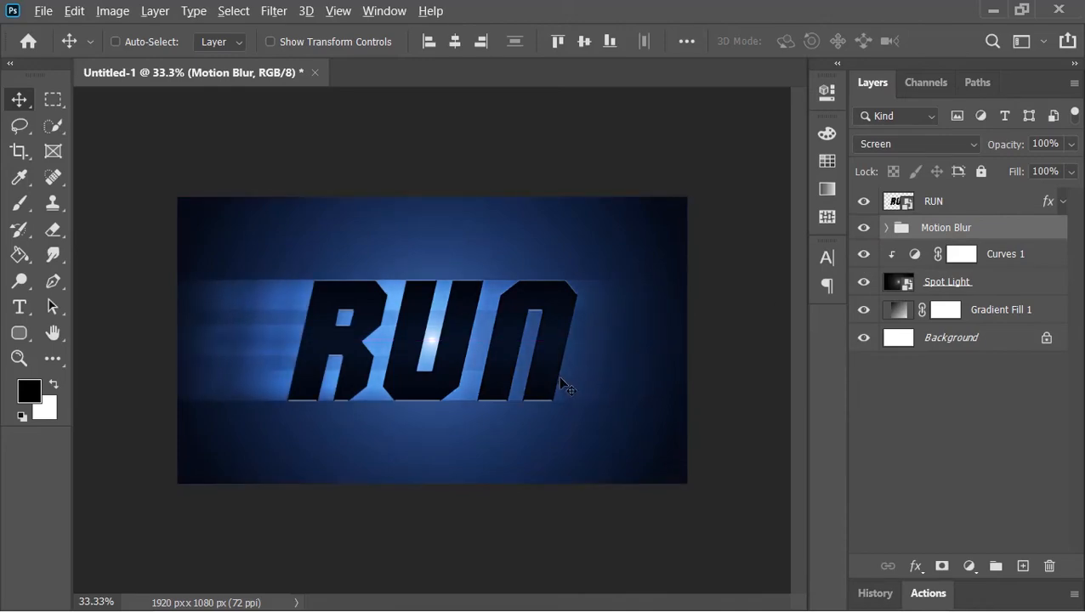
Step: Place the Lens Flare_01 image into the document from another window
{"action": "key", "text": "alt+Tab"}
{"action": "left_click_drag", "start_coordinate": [228, 166], "coordinate": [407, 352]}
{"action": "key", "text": "alt+Tab"}
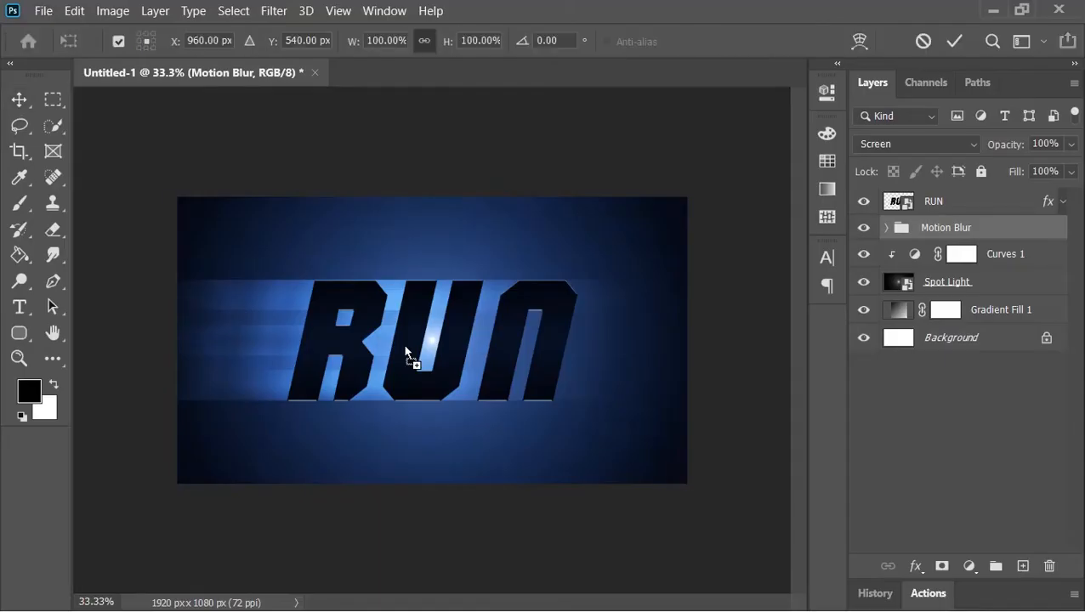
{"action": "left_click", "coordinate": [951, 41]}
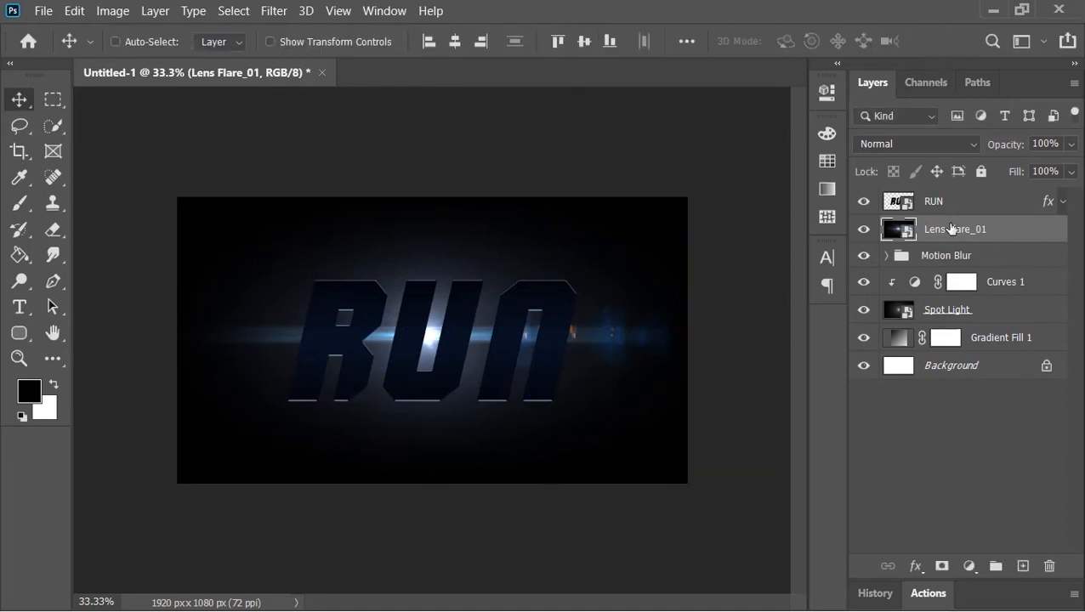
Step: Move the Lens Flare_01 layer to the top of the stack and set its blend mode to Screen
{"action": "left_click_drag", "start_coordinate": [950, 228], "coordinate": [951, 204]}
{"action": "left_click", "coordinate": [919, 136]}
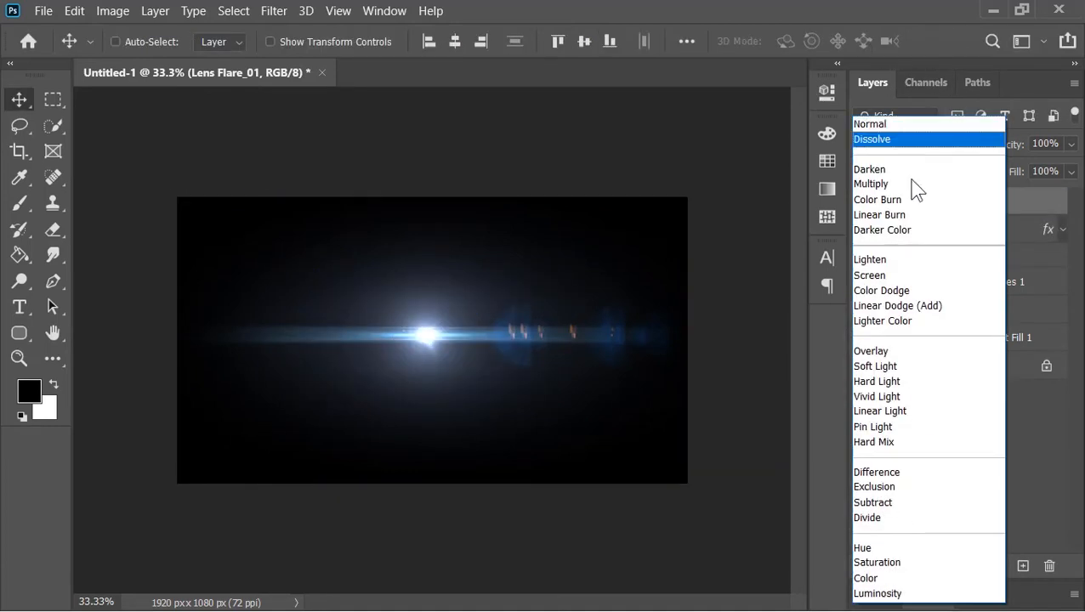
{"action": "left_click", "coordinate": [893, 274]}
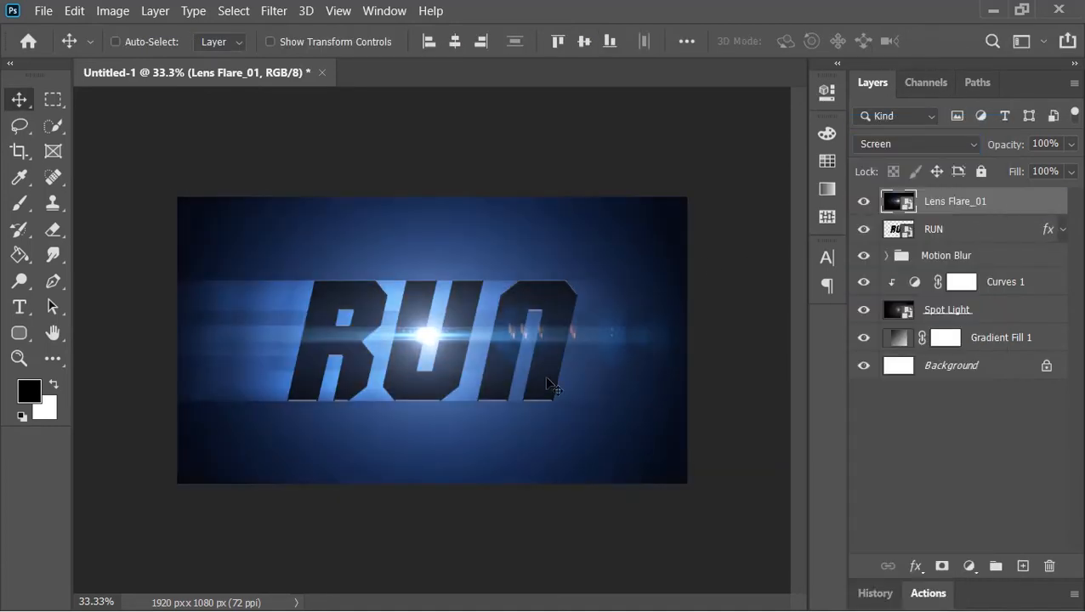
Step: Colorize the Lens Flare_01 layer with Hue/Saturation, setting saturation to 55 and hue to 210
{"action": "key", "text": "ctrl+u"}
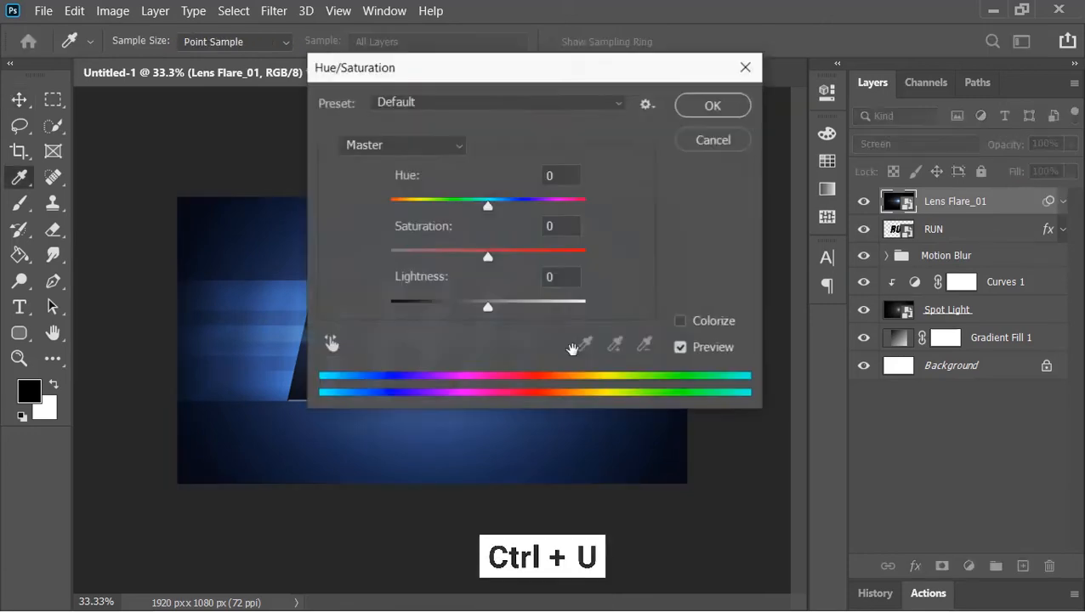
{"action": "left_click_drag", "start_coordinate": [637, 80], "coordinate": [886, 29]}
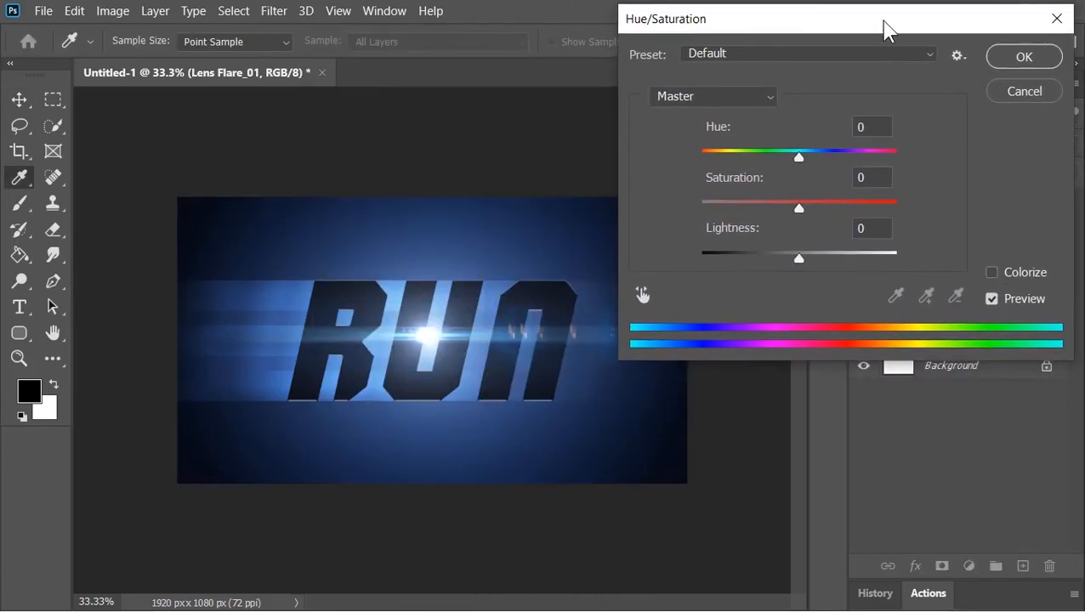
{"action": "left_click", "coordinate": [1013, 268]}
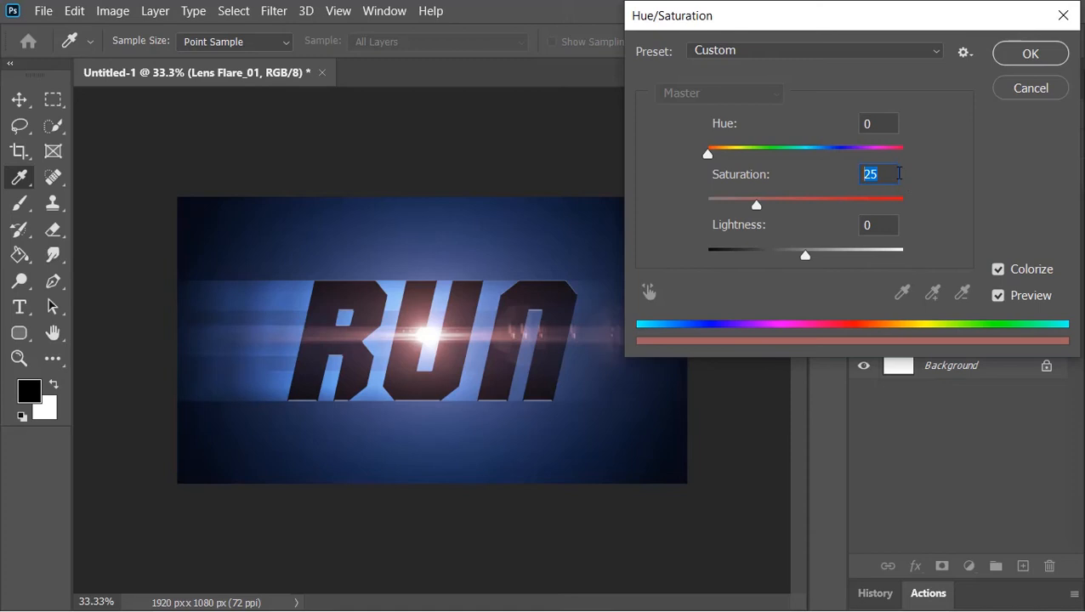
{"action": "type", "text": "55"}
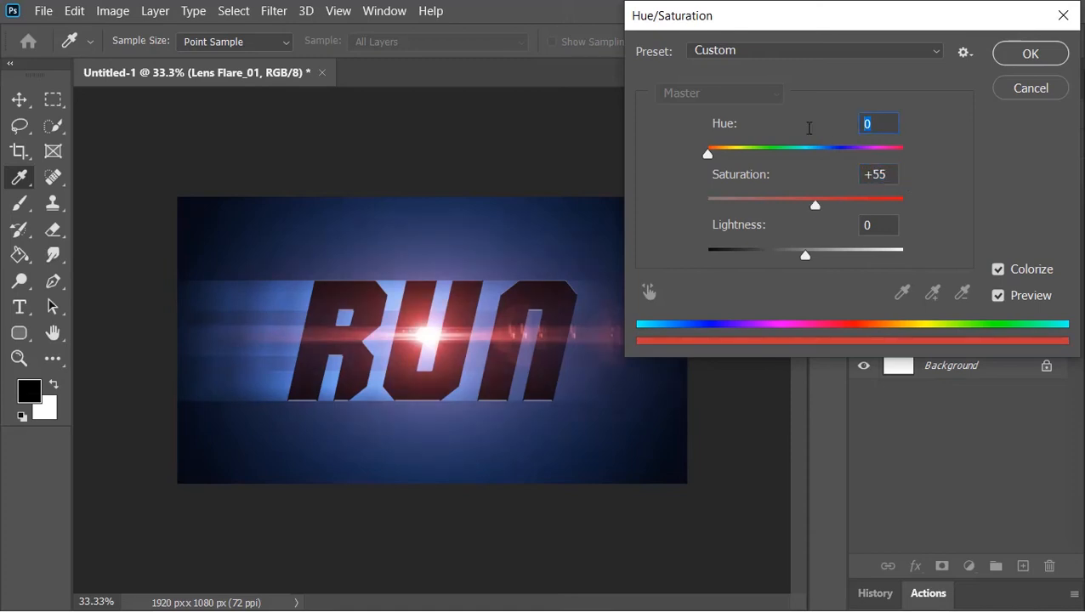
{"action": "type", "text": "210"}
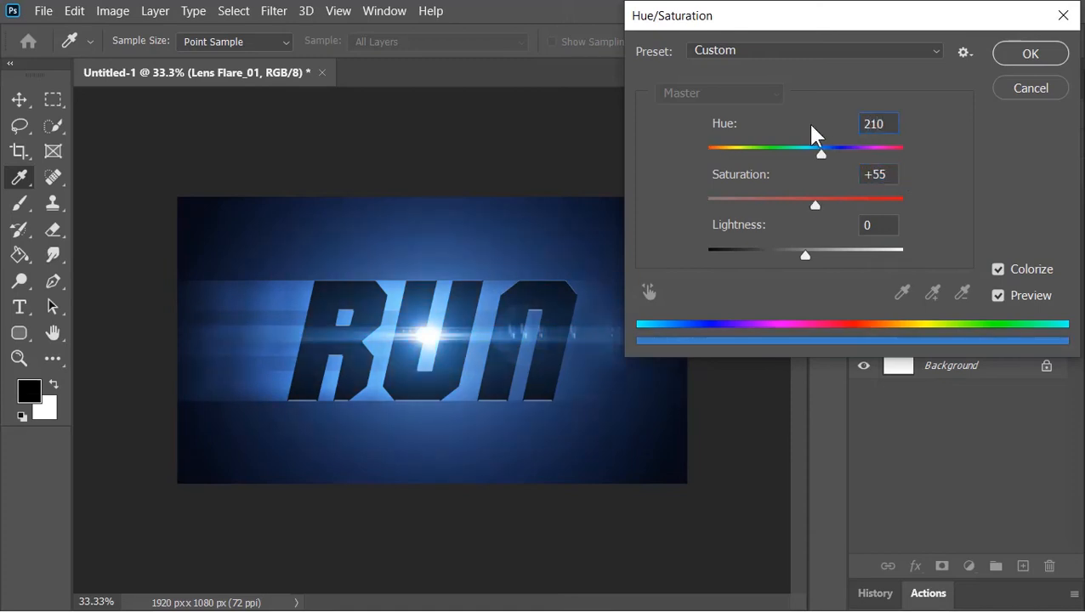
{"action": "left_click", "coordinate": [1017, 53]}
Step: Create a new layer and fill a black bar across the top edge of the canvas
{"action": "left_click", "coordinate": [1064, 201]}
{"action": "left_click", "coordinate": [1025, 567]}
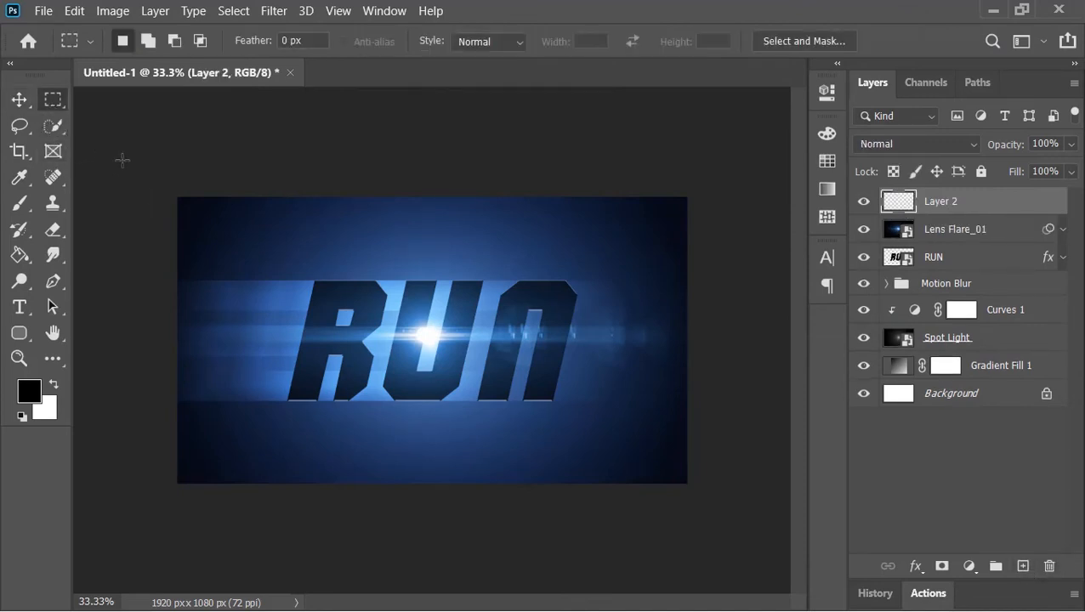
{"action": "left_click_drag", "start_coordinate": [126, 196], "coordinate": [728, 252]}
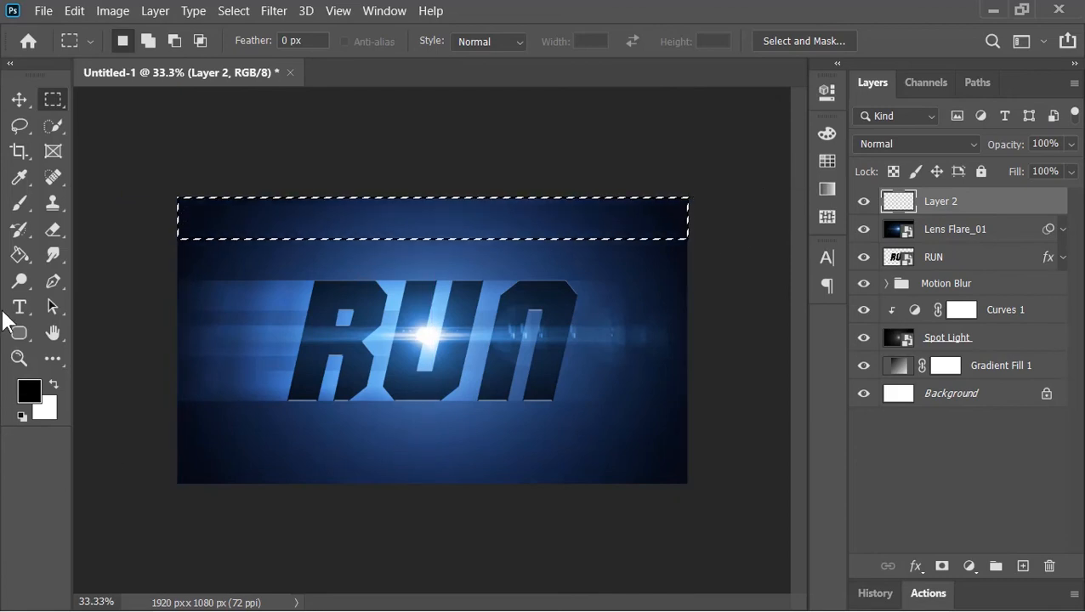
{"action": "left_click", "coordinate": [18, 255]}
{"action": "left_click", "coordinate": [285, 221]}
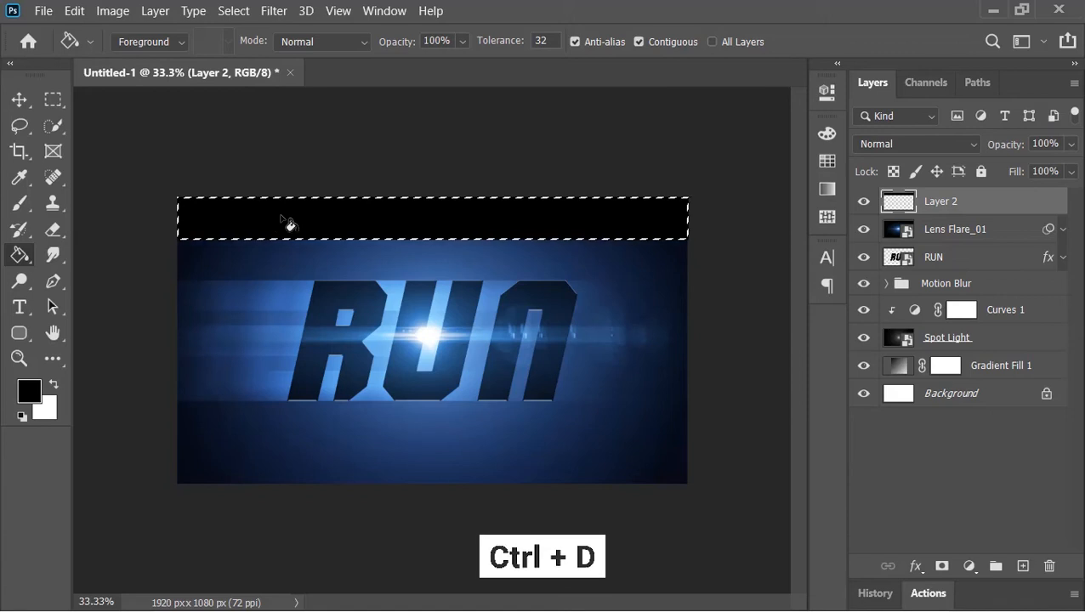
{"action": "key", "text": "ctrl+d"}
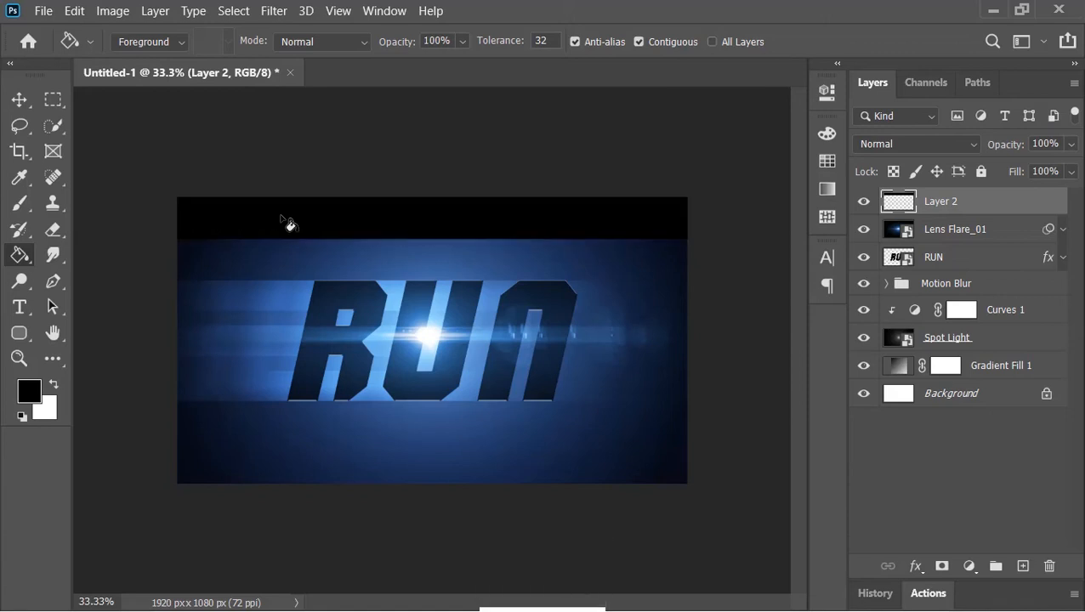
Step: Duplicate the black bar and move the copy to the bottom edge of the canvas
{"action": "left_click", "coordinate": [23, 100]}
{"action": "key", "text": "alt"}
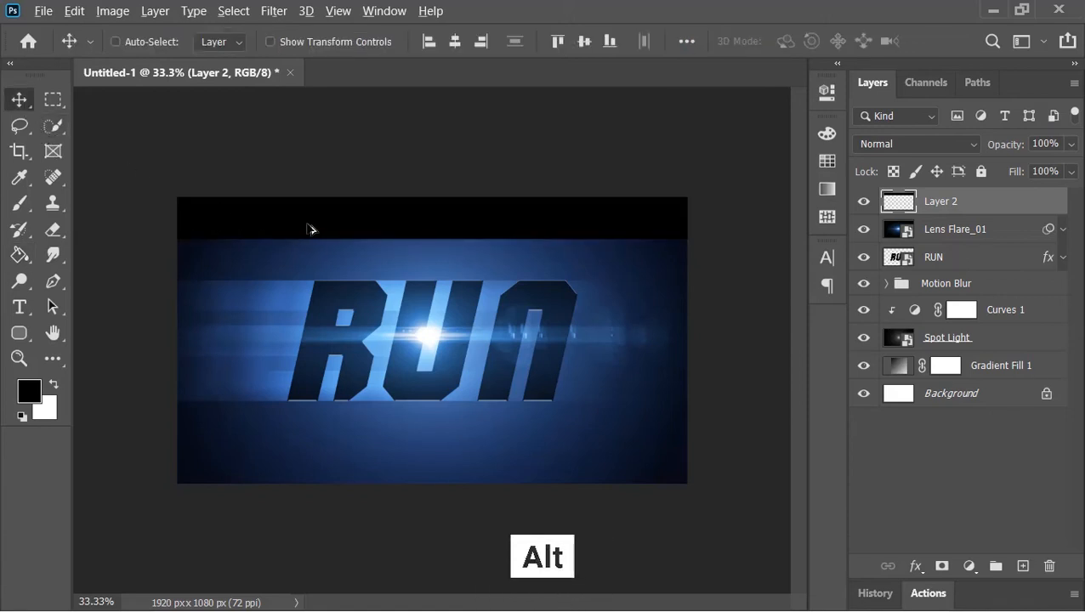
{"action": "left_click_drag", "start_coordinate": [339, 227], "coordinate": [334, 470]}
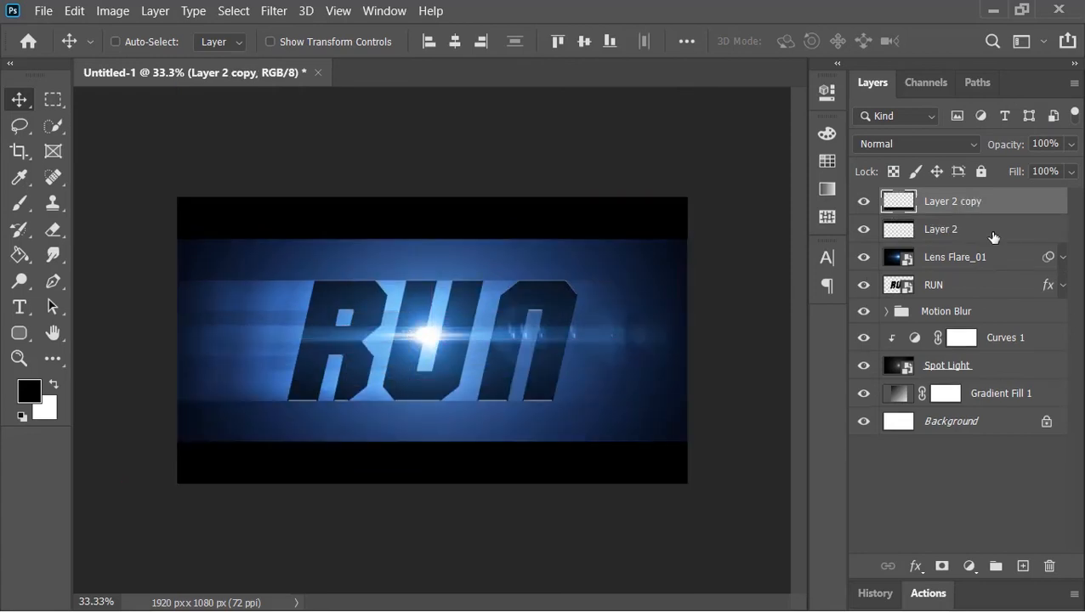
Step: Merge the two black bar layers and name the merged layer Film Bars
{"action": "left_click", "coordinate": [992, 237], "text": "ctrl"}
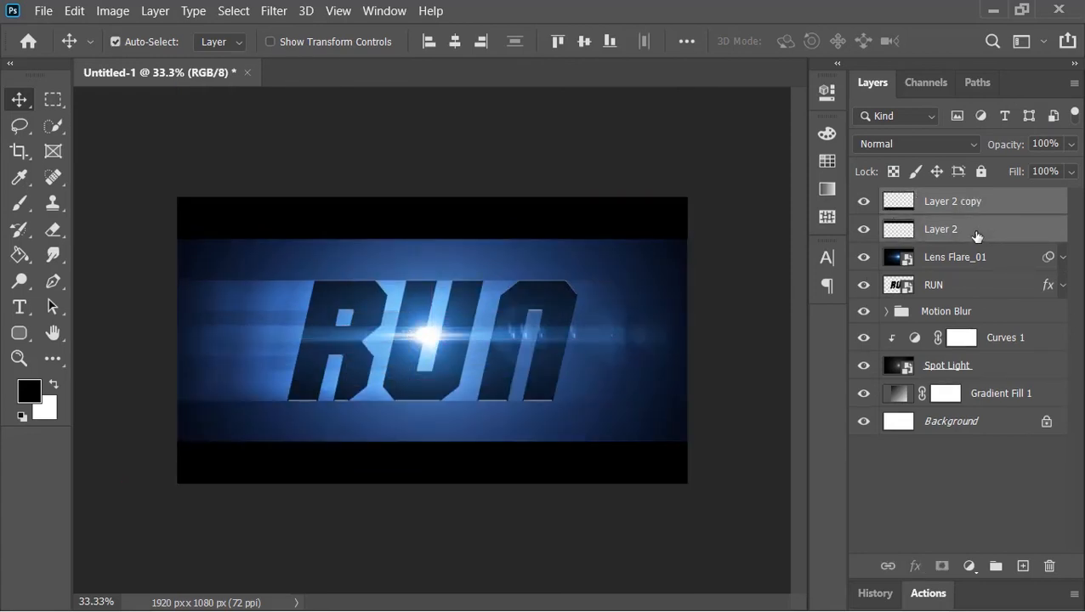
{"action": "key", "text": "ctrl+e"}
{"action": "double_click", "coordinate": [949, 202]}
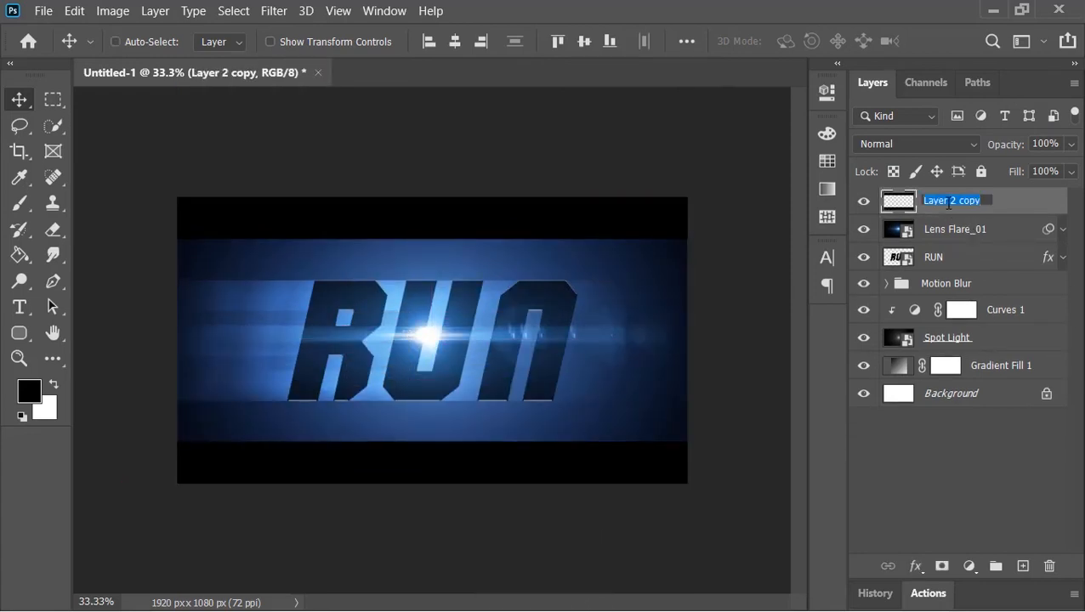
{"action": "type", "text": "Film Bars"}
{"action": "key", "text": "Return"}
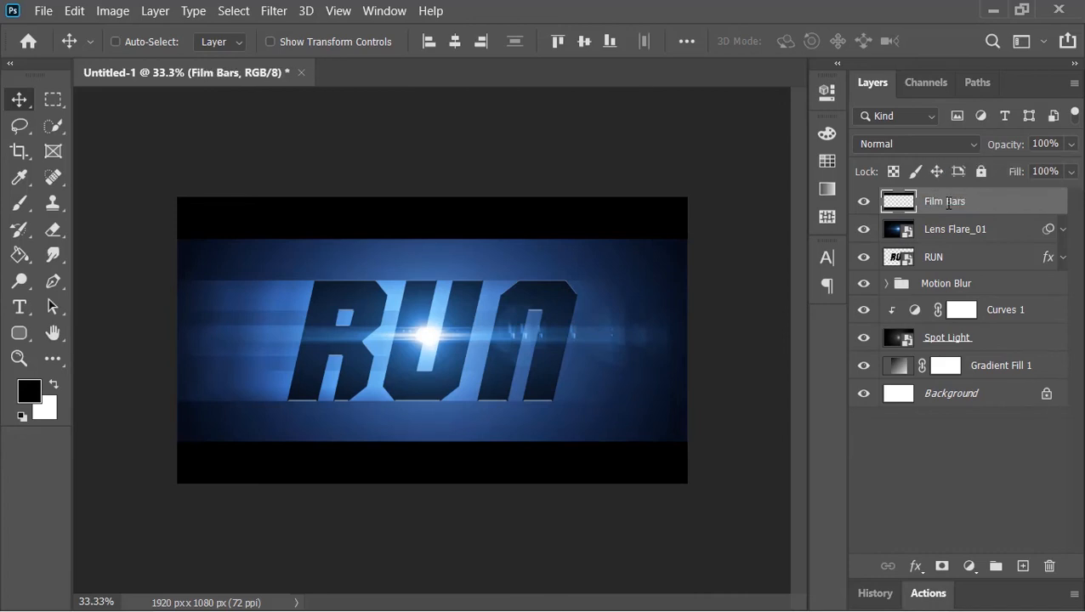
Step: Add a Hue/Saturation adjustment layer on top and shift its hue slightly toward purple
{"action": "left_click", "coordinate": [969, 567]}
{"action": "left_click", "coordinate": [961, 373]}
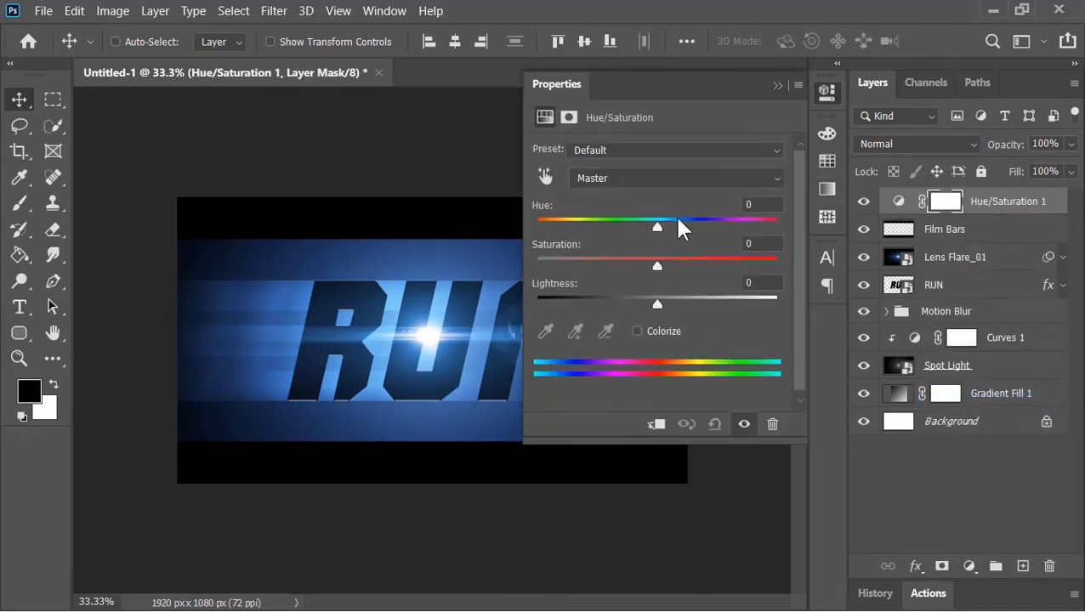
{"action": "mouse_move", "coordinate": [663, 225]}
{"action": "left_mouse_down"}
{"action": "mouse_move", "coordinate": [719, 226]}
{"action": "mouse_move", "coordinate": [672, 222]}
{"action": "left_mouse_up"}
{"action": "left_click", "coordinate": [775, 85]}
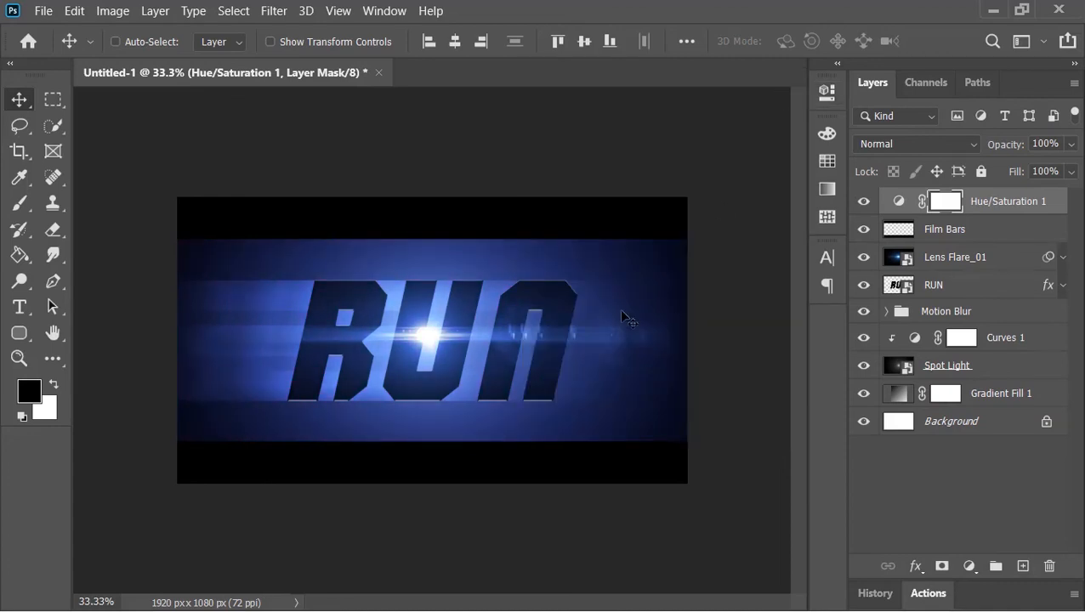
Step: Open the RUN smart object and change its text to EDIT
{"action": "double_click", "coordinate": [899, 287]}
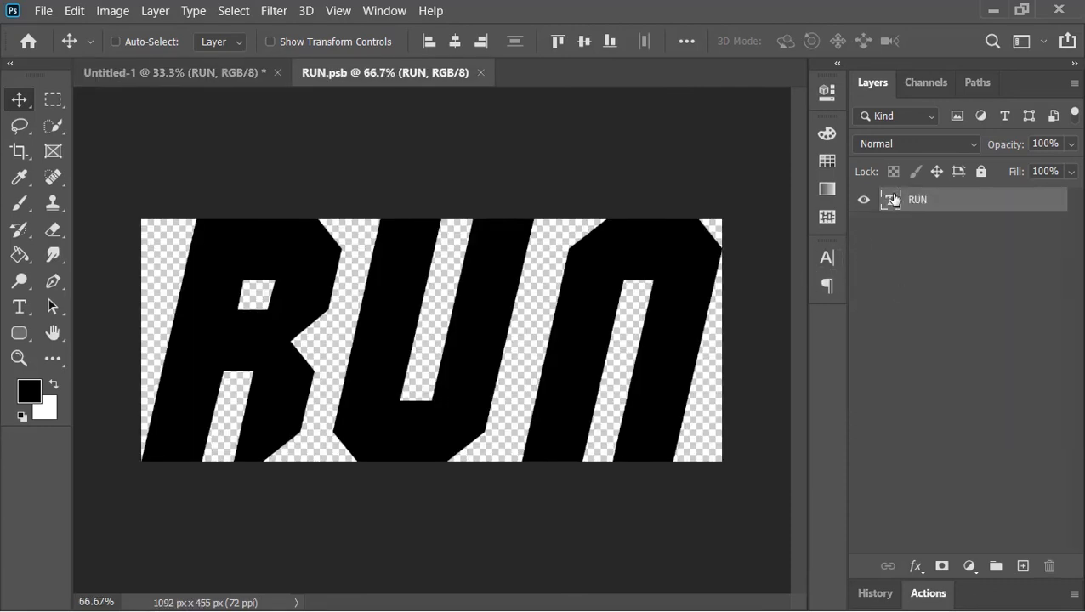
{"action": "double_click", "coordinate": [895, 200]}
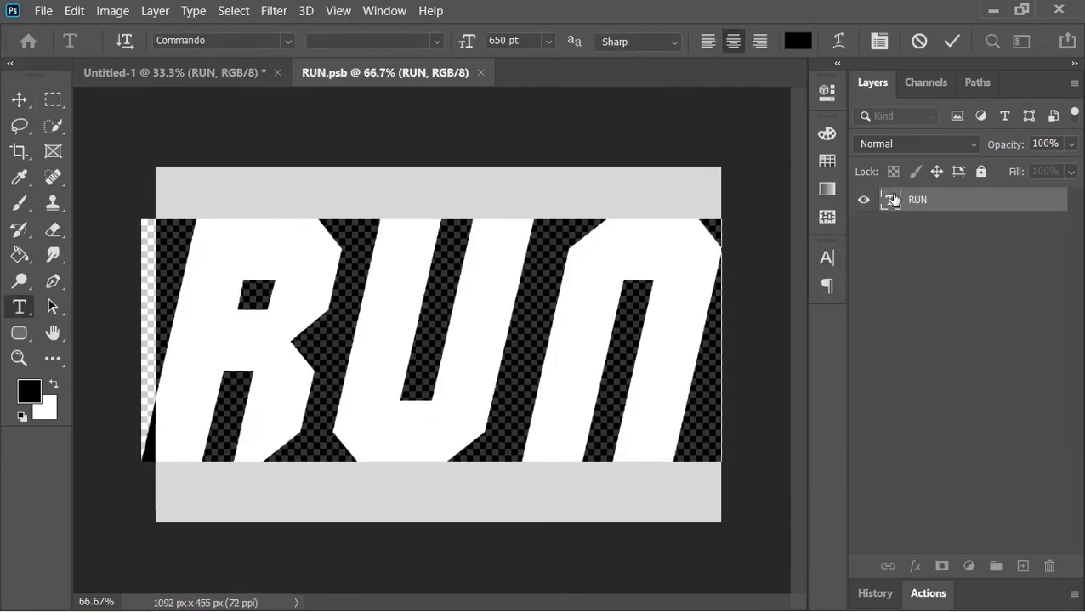
{"action": "type", "text": "EDIT"}
{"action": "left_click", "coordinate": [951, 41]}
{"action": "key", "text": "v"}
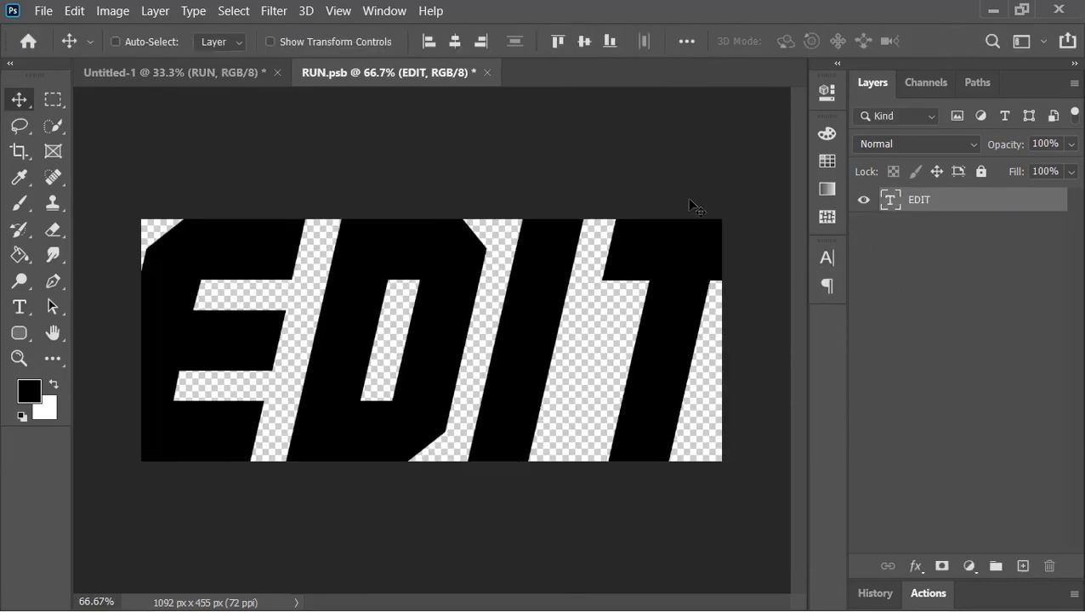
Step: Reveal all of the smart object's canvas, then close it and save the changes
{"action": "left_click", "coordinate": [124, 10]}
{"action": "left_click", "coordinate": [147, 238]}
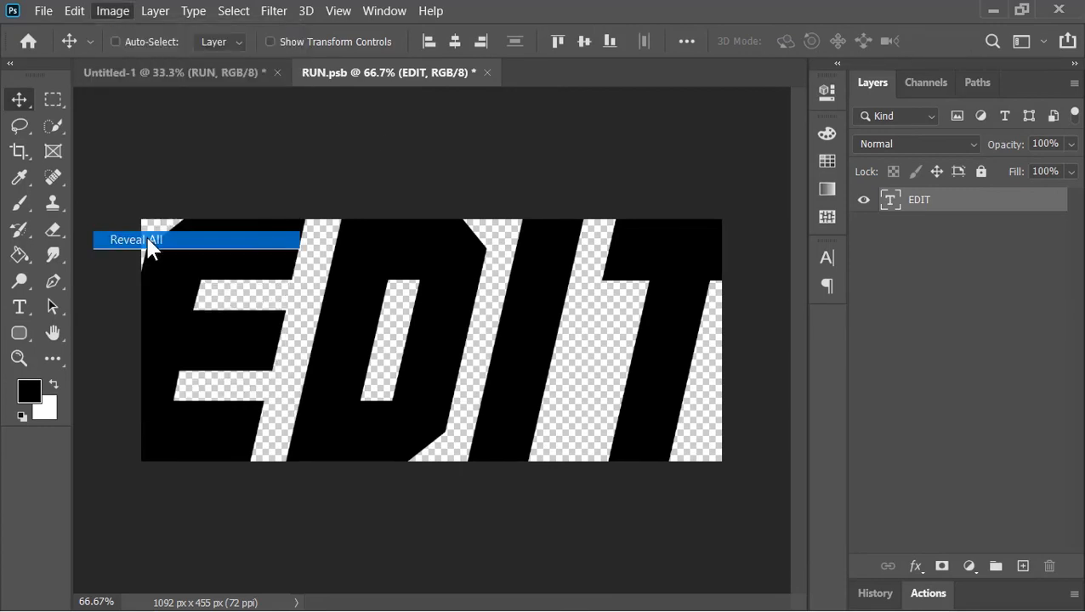
{"action": "left_click", "coordinate": [488, 73]}
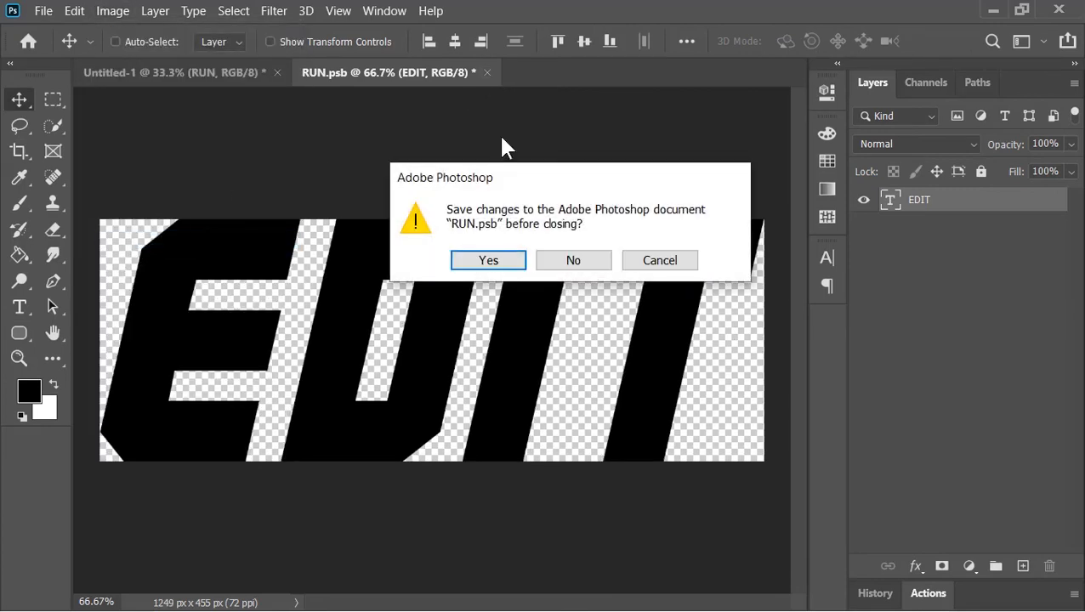
{"action": "left_click", "coordinate": [491, 257]}
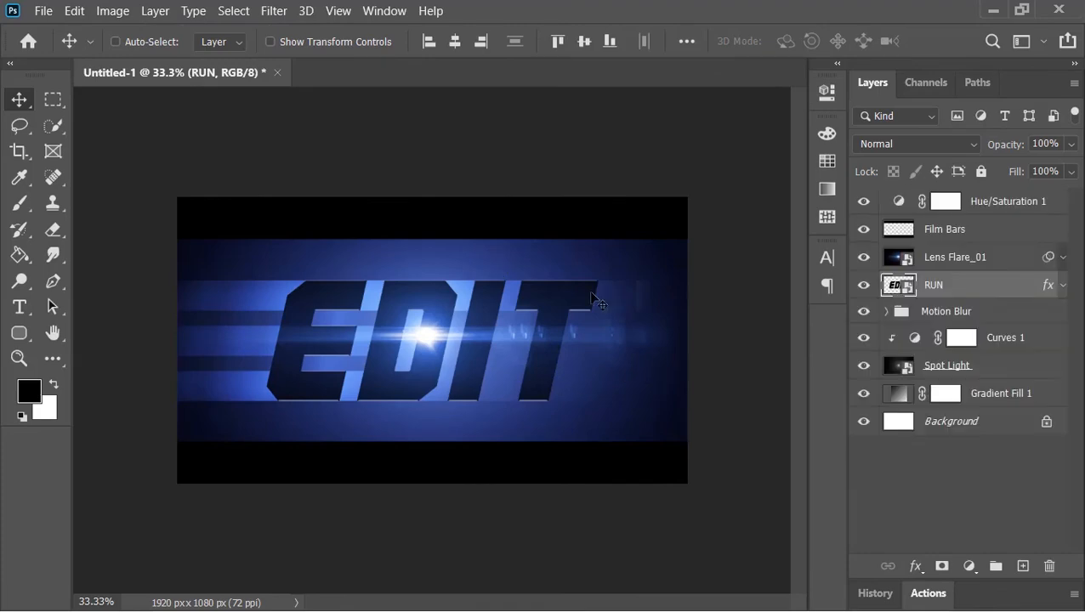